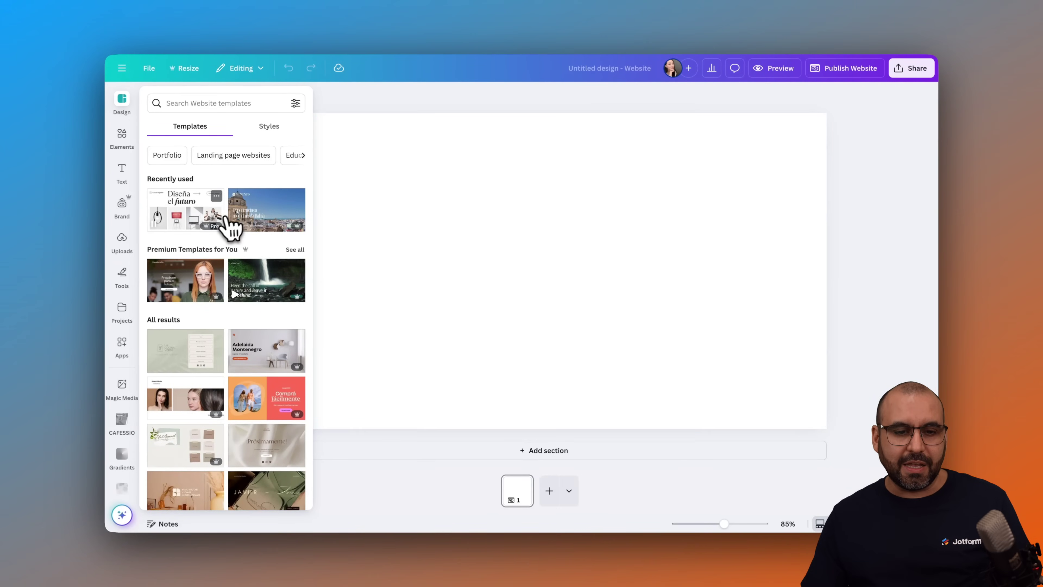
- Place the Memento template's hero section on the page and add a blank dark-green section below it
{"action": "left_click", "coordinate": [268, 212]}
{"action": "left_click", "coordinate": [168, 273]}
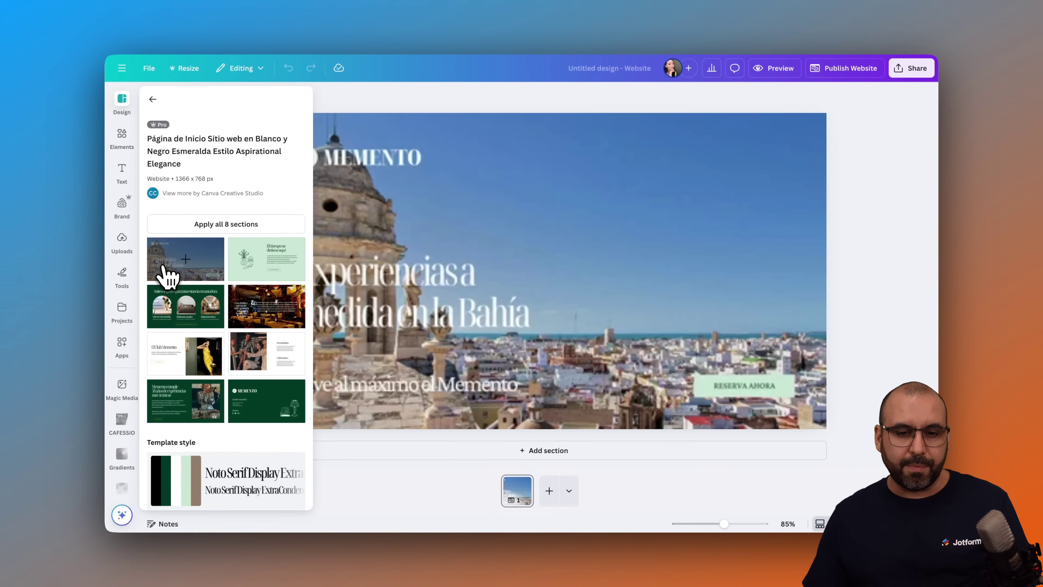
{"action": "left_click", "coordinate": [475, 411]}
{"action": "left_click", "coordinate": [538, 450]}
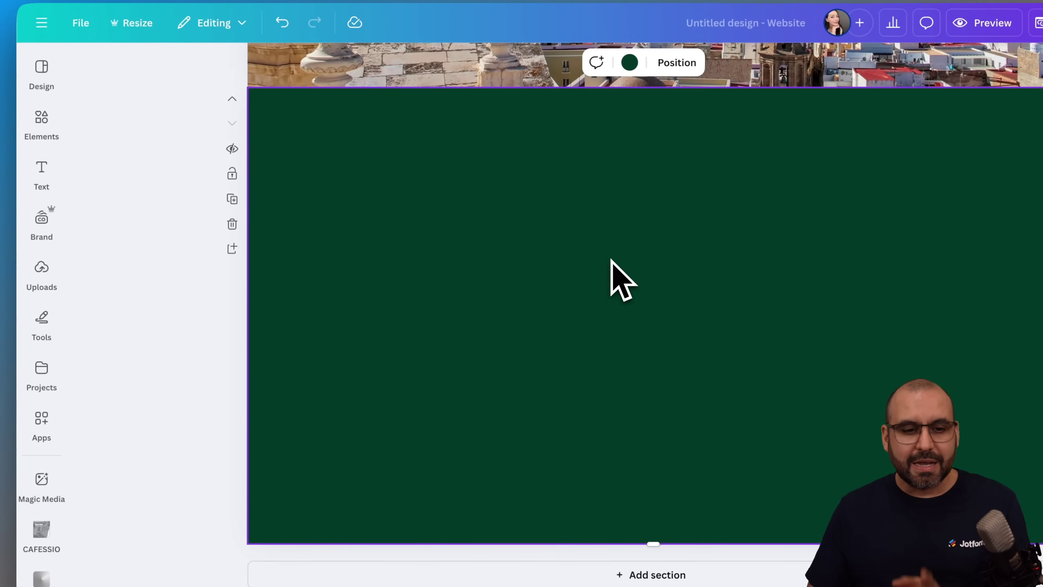
{"action": "left_click", "coordinate": [79, 409]}
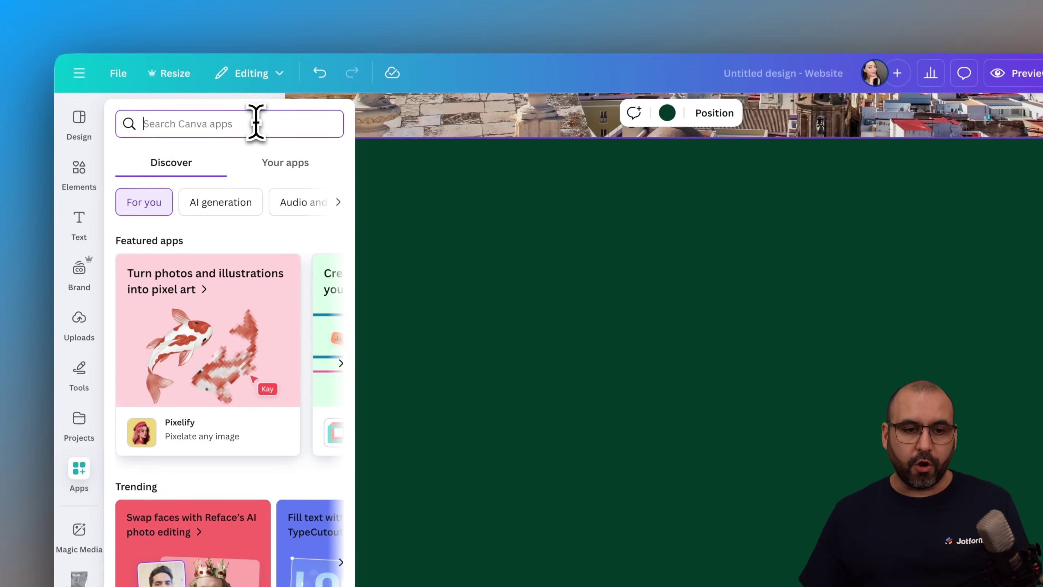
- Find the Jotform app by searching 'jotfo' and open it to browse its form templates
{"action": "left_click", "coordinate": [256, 58]}
{"action": "type", "text": "jotform"}
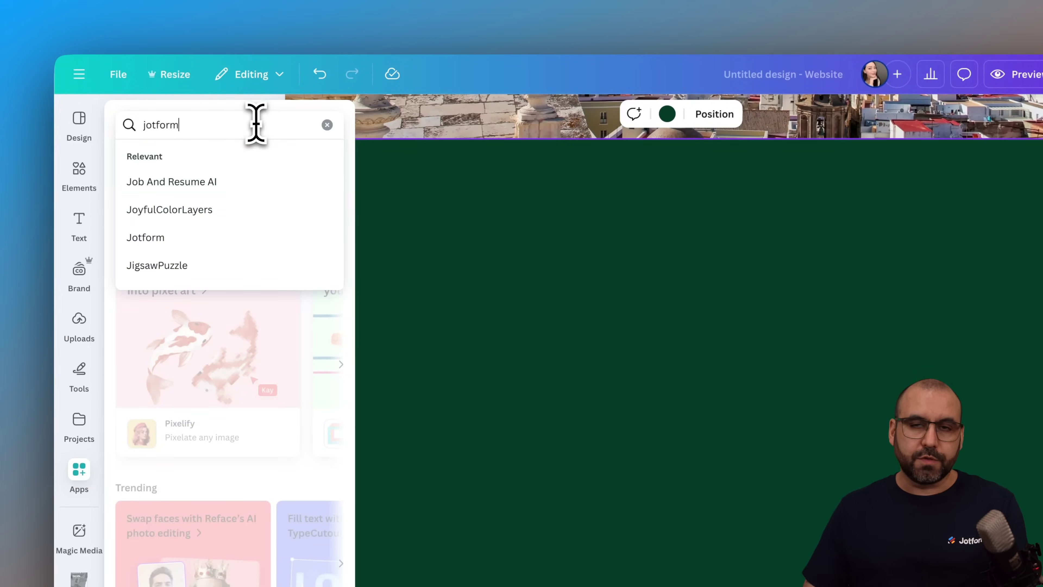
{"action": "left_click", "coordinate": [193, 183]}
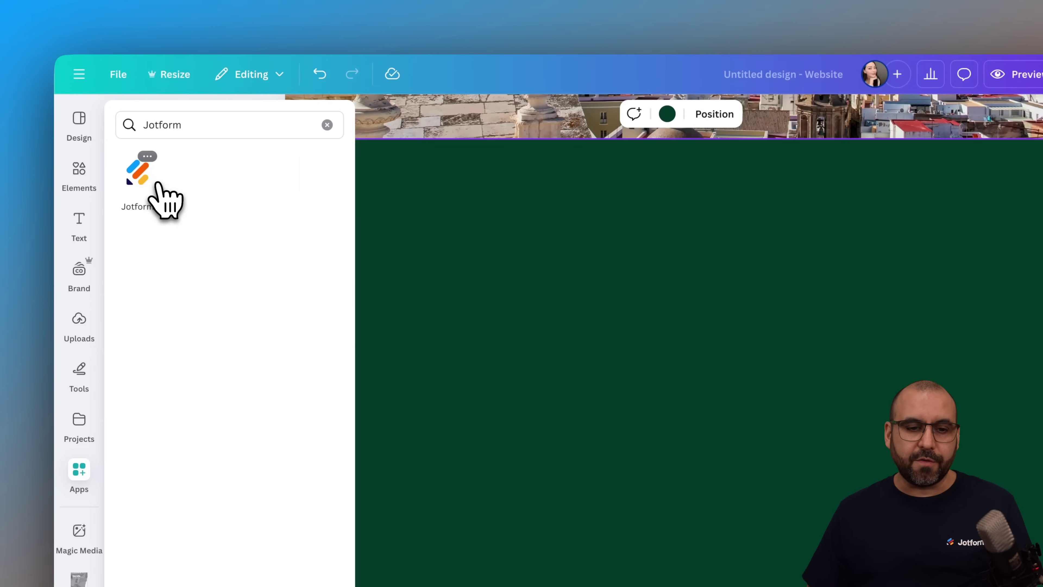
{"action": "left_click", "coordinate": [144, 181]}
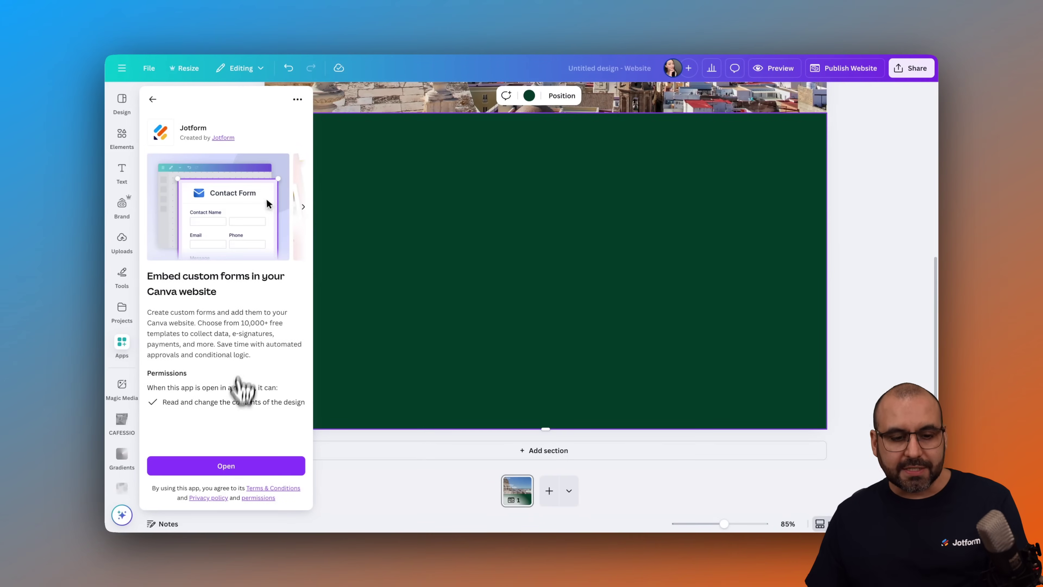
{"action": "left_click", "coordinate": [232, 472]}
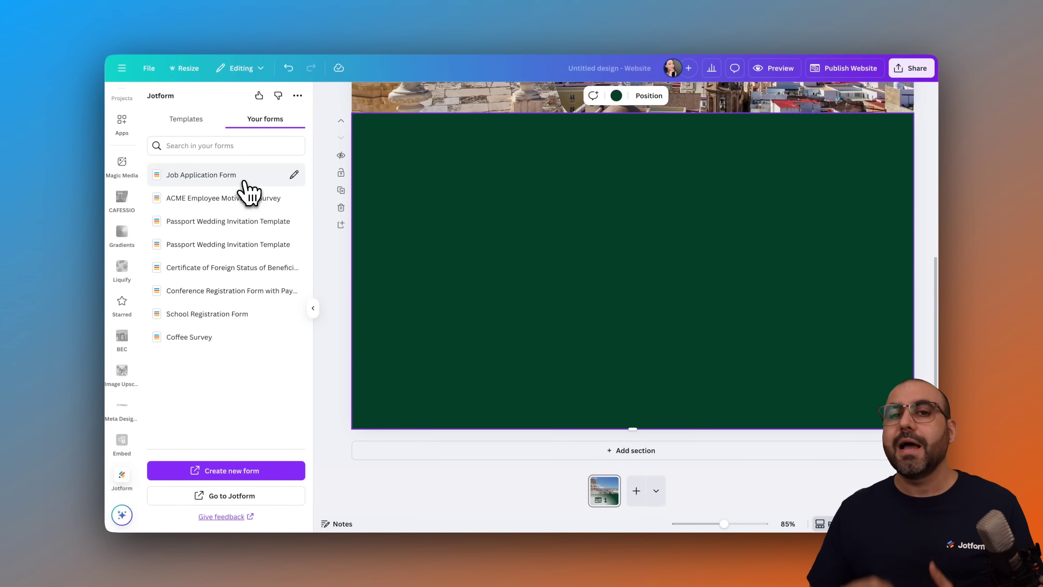
{"action": "left_click", "coordinate": [193, 123]}
- Search Jotform templates for 'order' and embed the Product Order Form in the dark-green section
{"action": "left_click", "coordinate": [214, 148]}
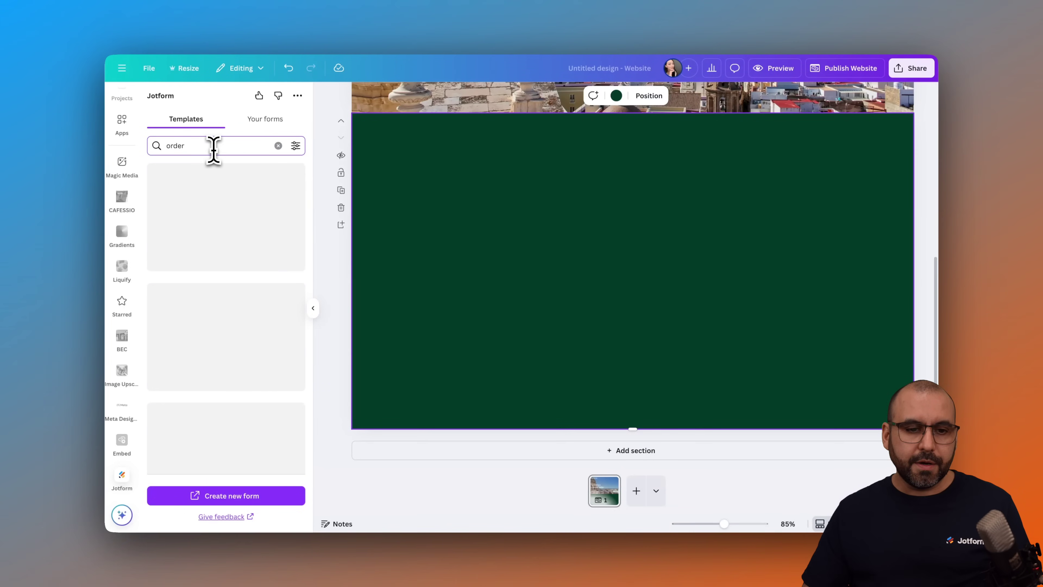
{"action": "mouse_move", "coordinate": [223, 242]}
{"action": "mouse_move", "coordinate": [225, 286]}
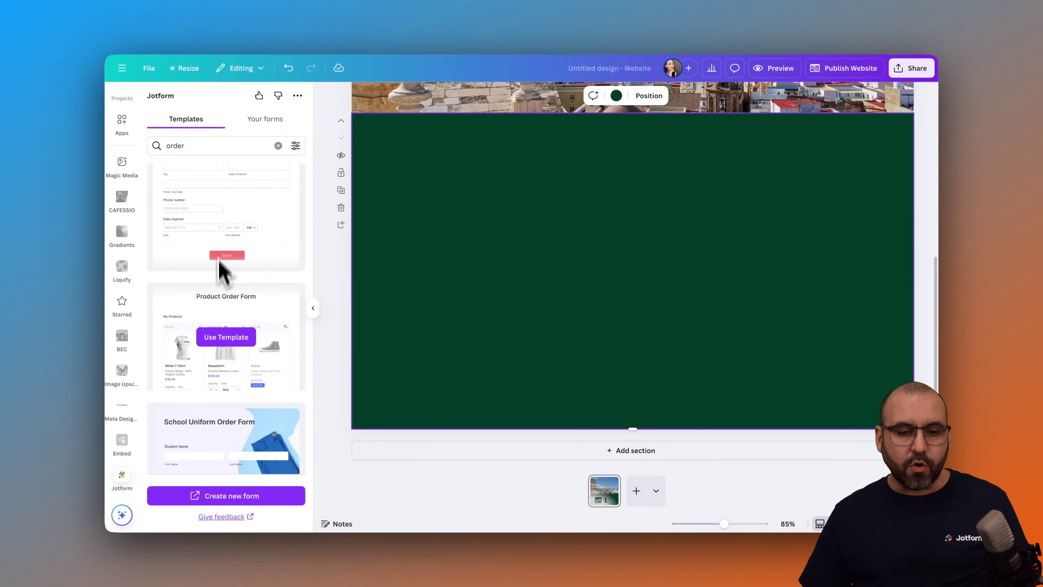
{"action": "left_click", "coordinate": [243, 343]}
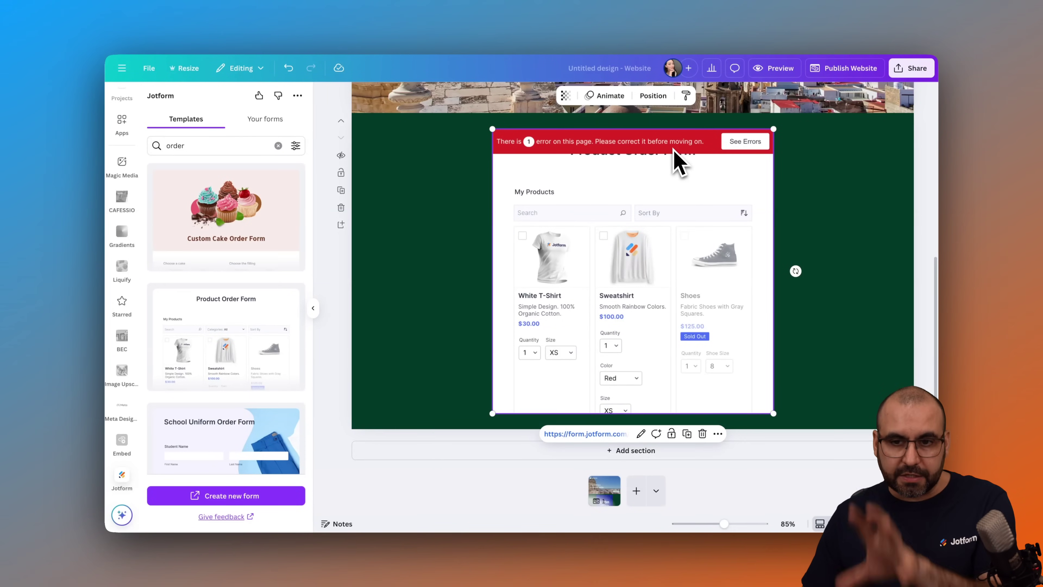
- Enlarge the embedded order form by dragging its top-left and bottom-right corners outward
{"action": "left_click", "coordinate": [745, 142]}
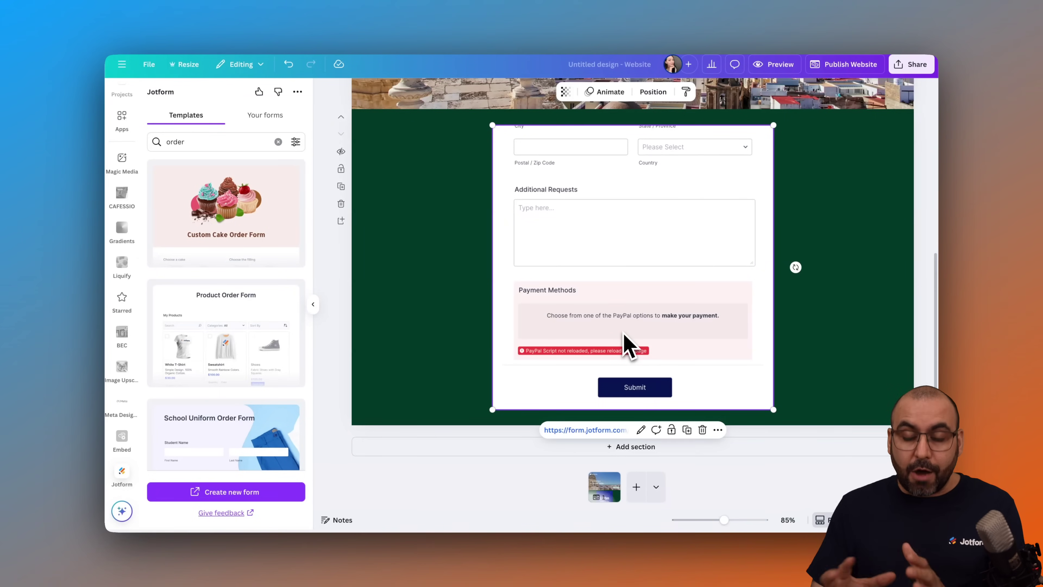
{"action": "left_click_drag", "start_coordinate": [493, 124], "coordinate": [477, 109]}
{"action": "left_click_drag", "start_coordinate": [773, 411], "coordinate": [792, 424]}
- Change the section background behind the form from dark green to white
{"action": "left_click", "coordinate": [868, 300]}
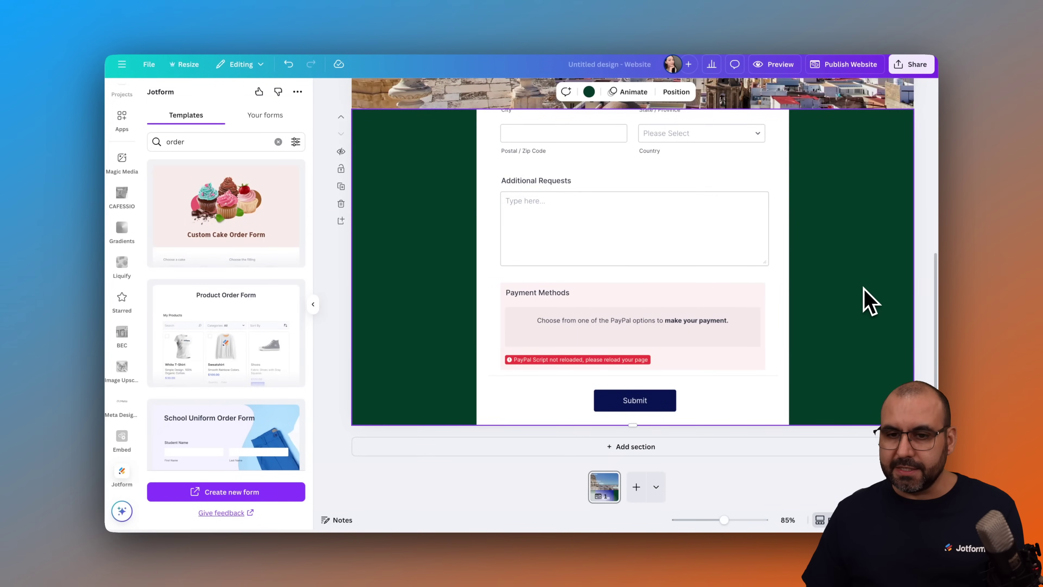
{"action": "left_click", "coordinate": [589, 92]}
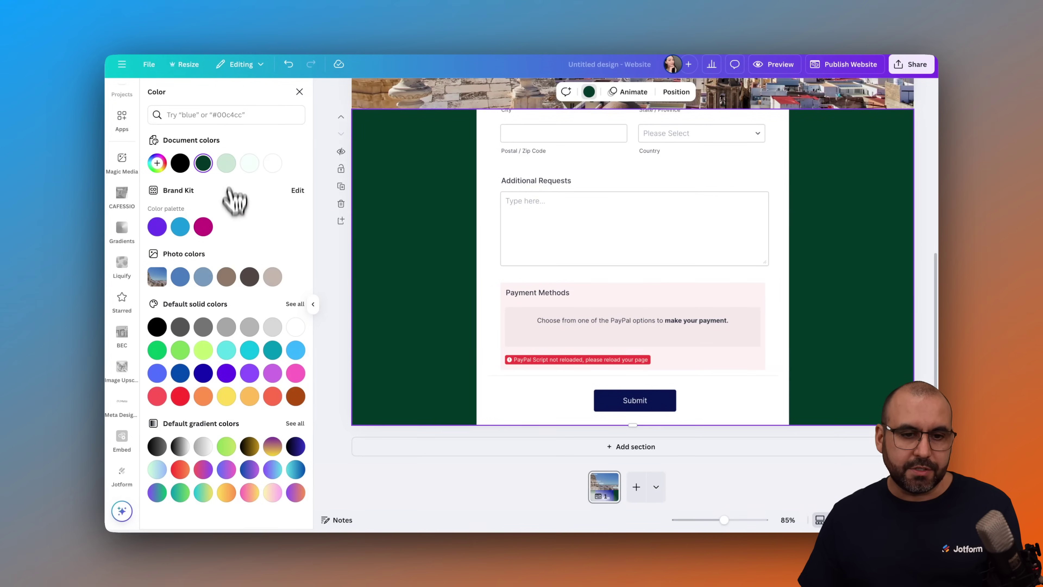
{"action": "left_click", "coordinate": [272, 163]}
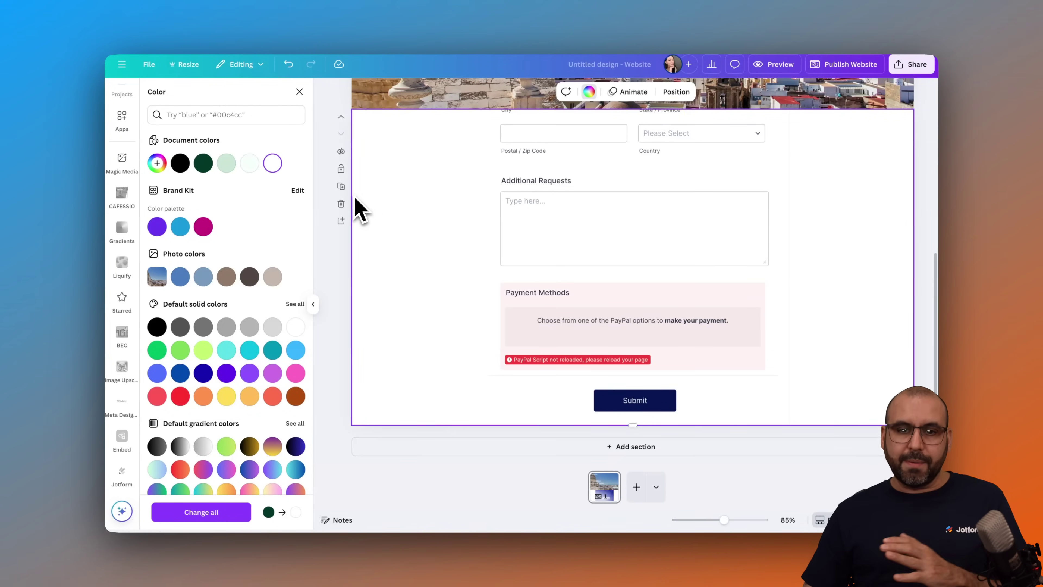
{"action": "scroll", "coordinate": [508, 210], "scroll_direction": "up", "scroll_amount": 1}
{"action": "scroll", "coordinate": [514, 214], "scroll_direction": "down", "scroll_amount": 1}
{"action": "left_click", "coordinate": [514, 214]}
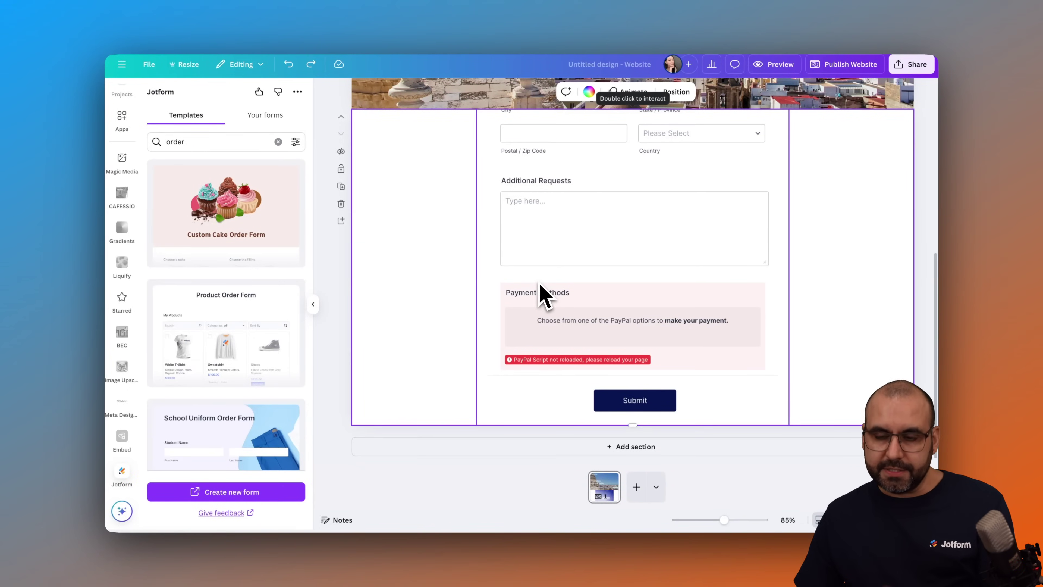
- Preview the website and scroll down to the embedded order form
{"action": "left_click", "coordinate": [777, 64]}
{"action": "scroll", "coordinate": [520, 325], "scroll_direction": "down", "scroll_amount": 10}
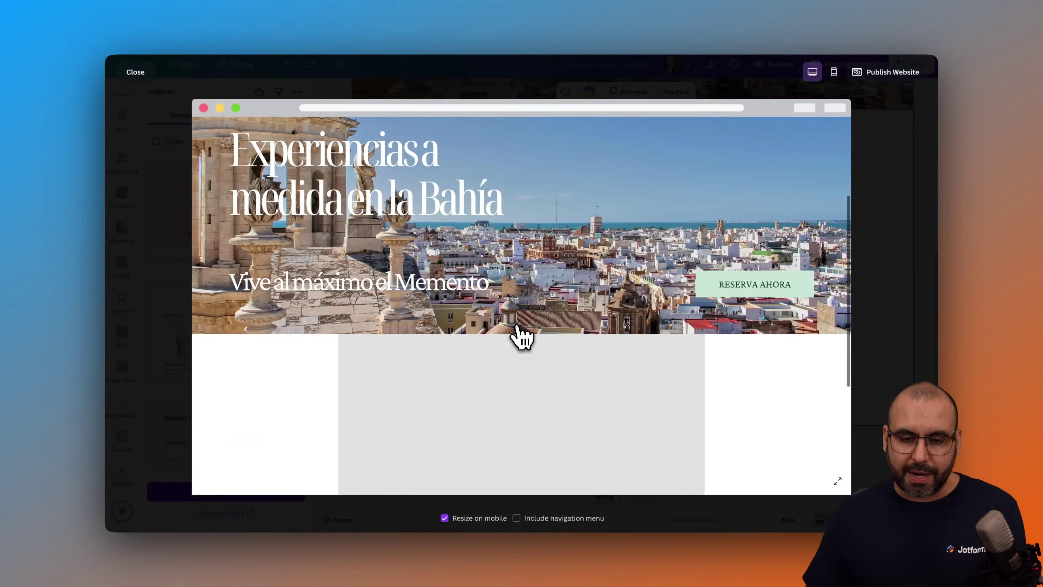
{"action": "scroll", "coordinate": [521, 335], "scroll_direction": "up", "scroll_amount": 2}
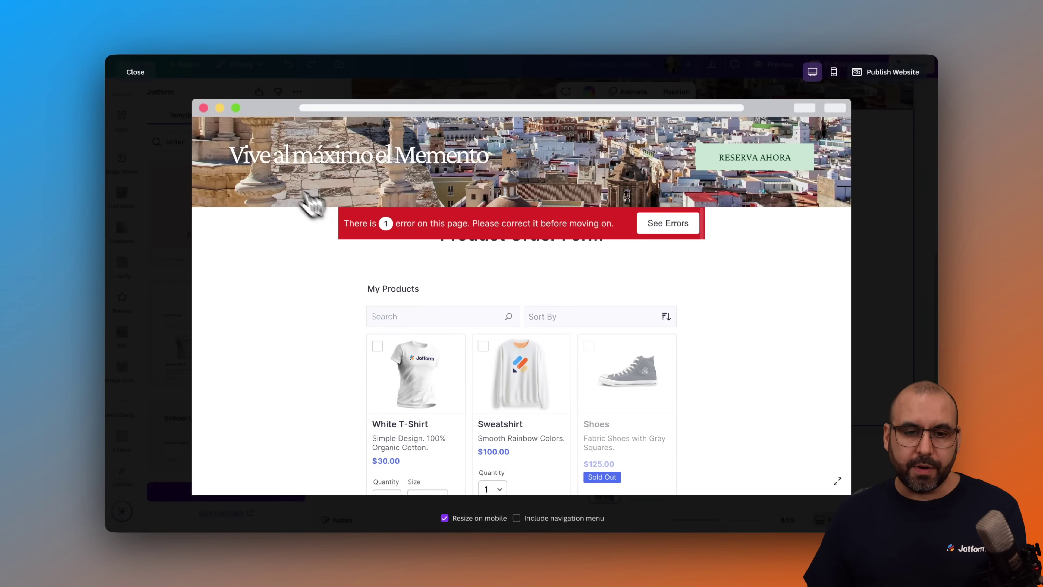
{"action": "scroll", "coordinate": [304, 214], "scroll_direction": "up", "scroll_amount": 2}
{"action": "scroll", "coordinate": [287, 244], "scroll_direction": "down", "scroll_amount": 3}
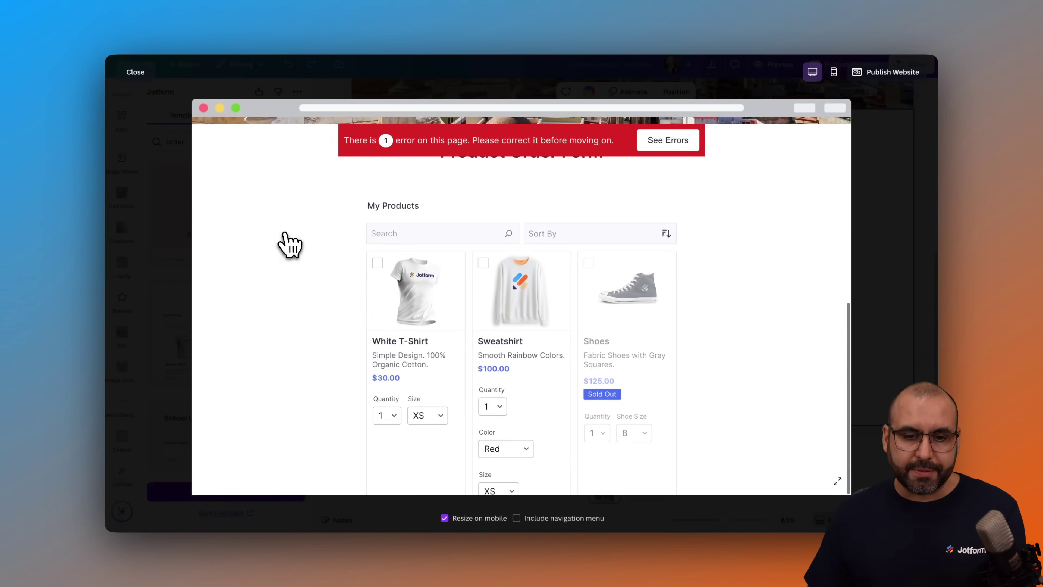
{"action": "left_click", "coordinate": [458, 234]}
{"action": "scroll", "coordinate": [466, 242], "scroll_direction": "down", "scroll_amount": 3}
{"action": "scroll", "coordinate": [465, 239], "scroll_direction": "down", "scroll_amount": 2}
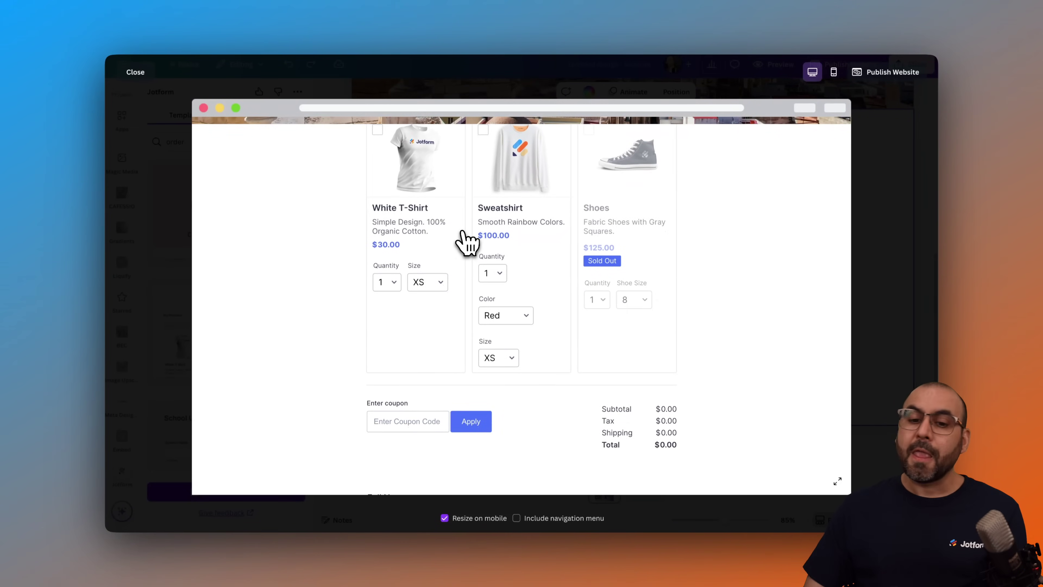
- Order 2 White T-Shirts in the preview and scroll through the form to check the $66.80 total
{"action": "left_click", "coordinate": [389, 285]}
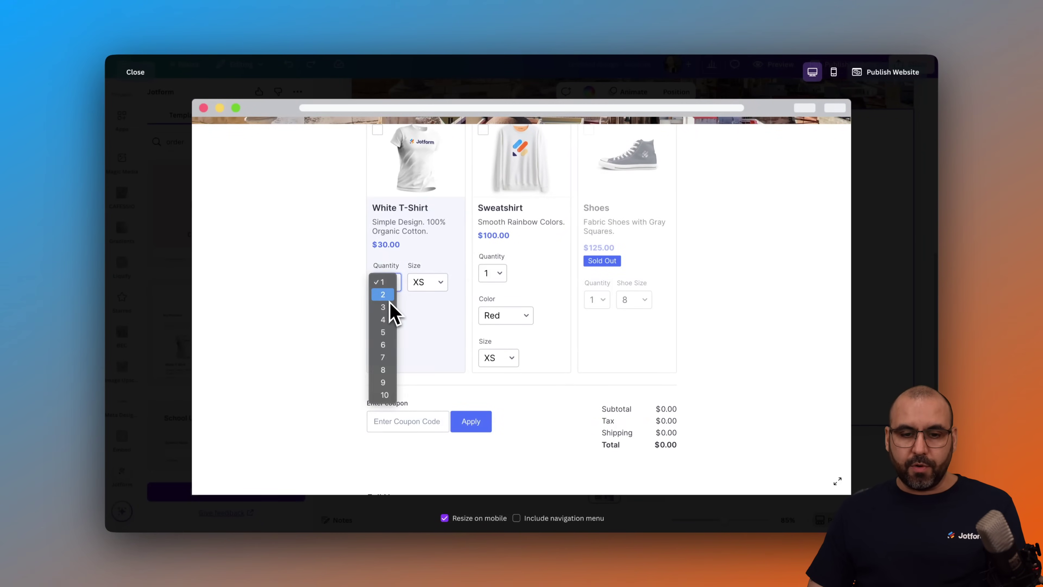
{"action": "left_click", "coordinate": [391, 309]}
{"action": "scroll", "coordinate": [534, 350], "scroll_direction": "down", "scroll_amount": 3}
{"action": "scroll", "coordinate": [554, 382], "scroll_direction": "down", "scroll_amount": 10}
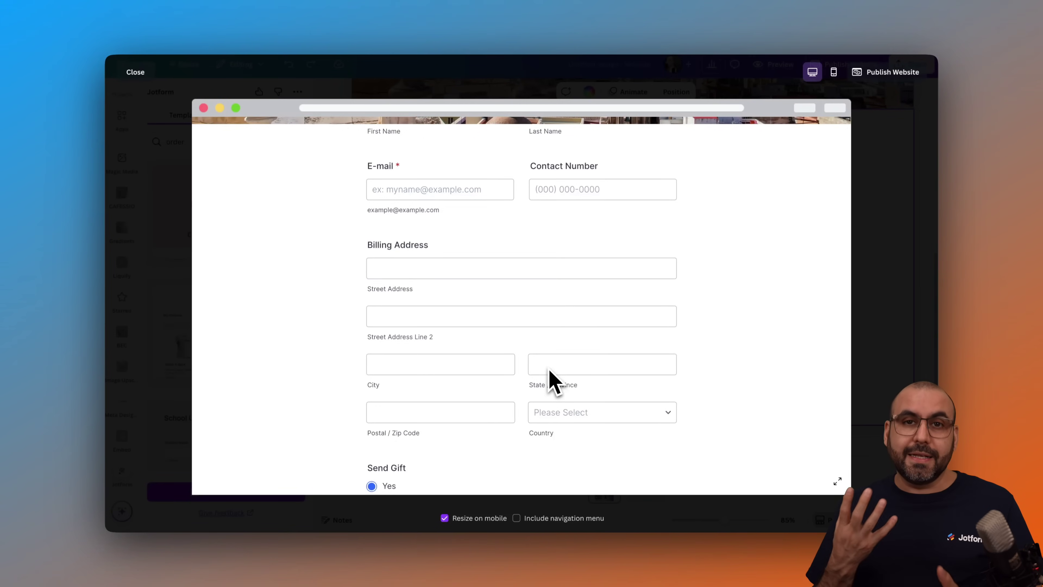
{"action": "scroll", "coordinate": [552, 370], "scroll_direction": "down", "scroll_amount": 15}
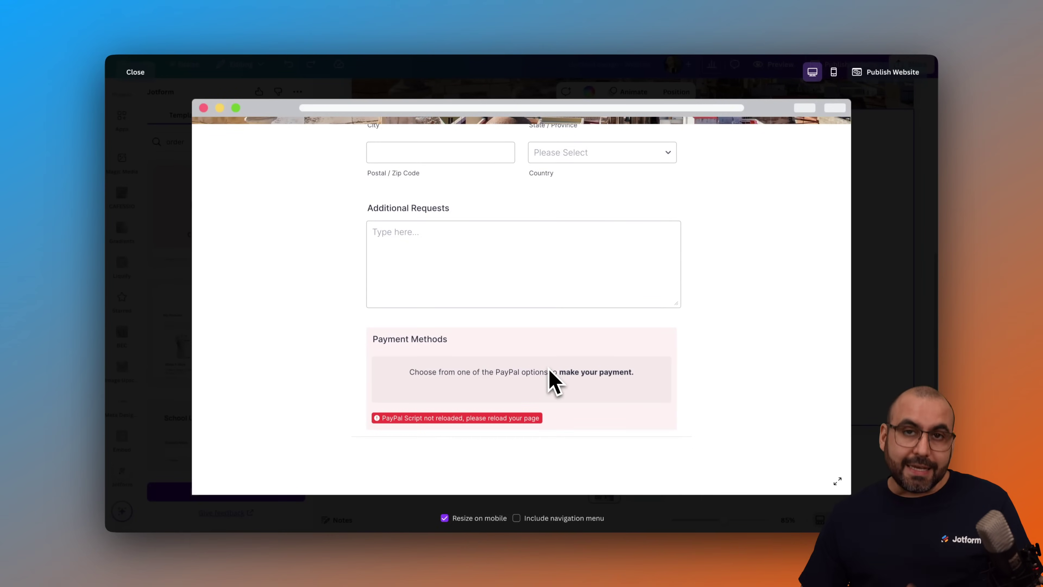
{"action": "scroll", "coordinate": [553, 382], "scroll_direction": "up", "scroll_amount": 15}
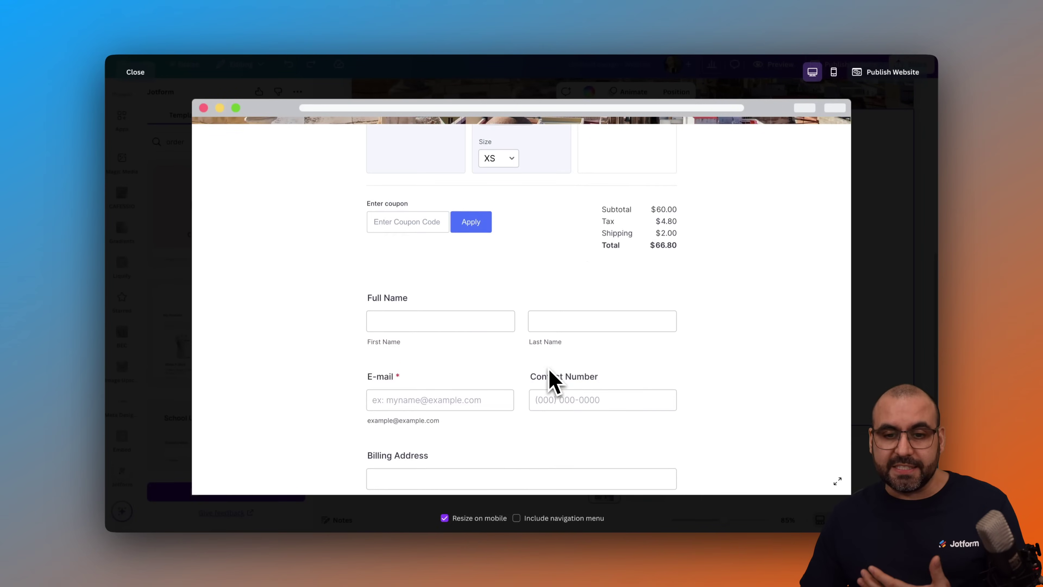
{"action": "scroll", "coordinate": [555, 382], "scroll_direction": "up", "scroll_amount": 2}
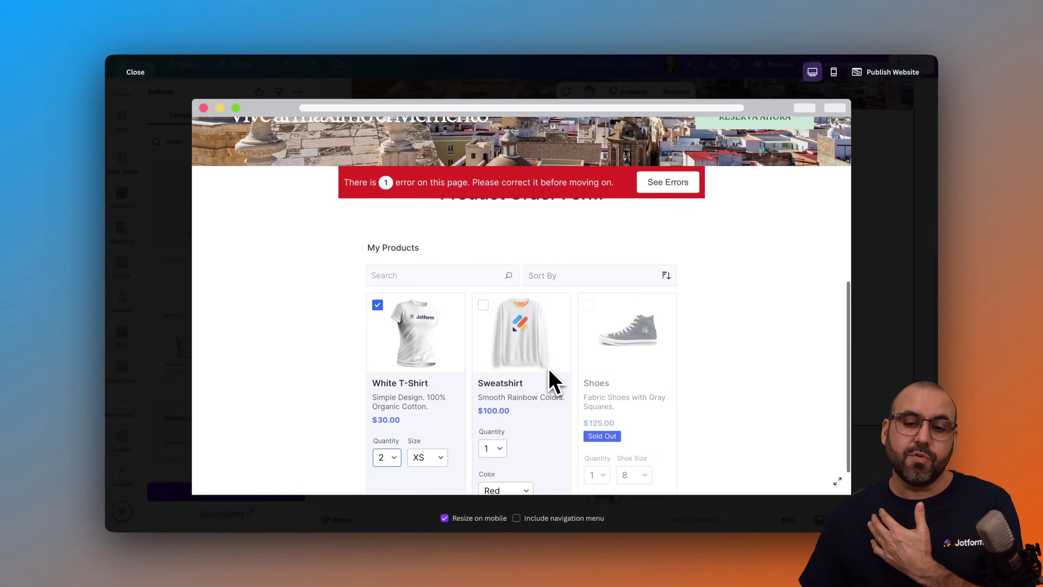
{"action": "scroll", "coordinate": [554, 382], "scroll_direction": "down", "scroll_amount": 2}
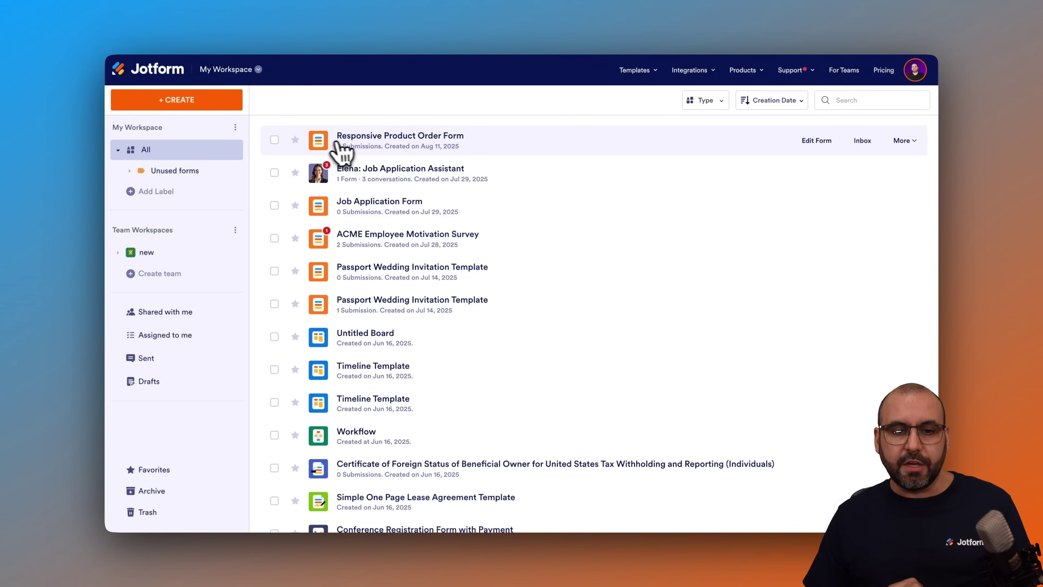
- Open the Responsive Product Order Form in the Jotform Form Builder
{"action": "left_click", "coordinate": [818, 142]}
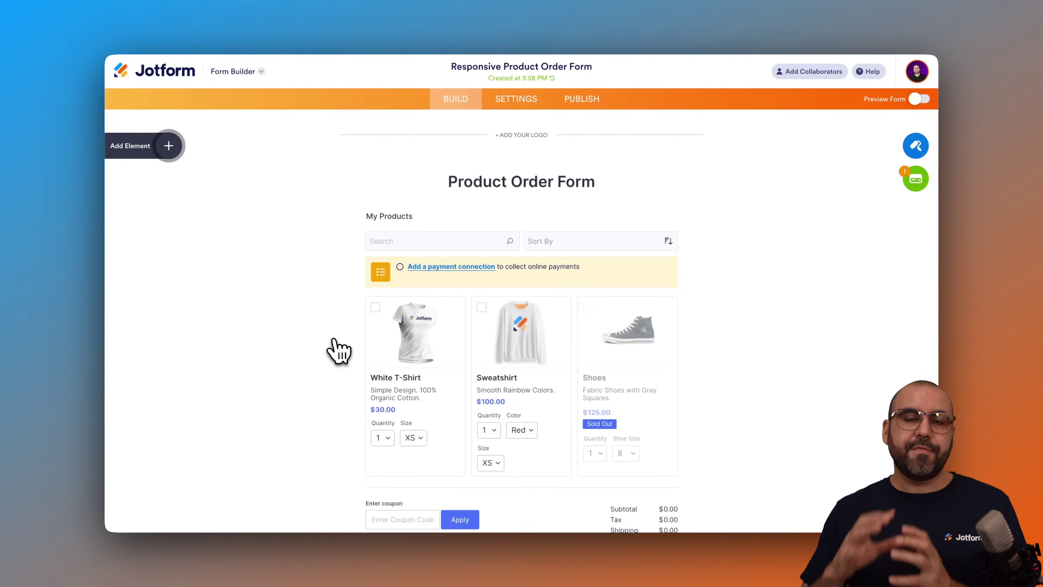
- Open payment setup for the My Products list and remove the default Venmo gateway
{"action": "left_click", "coordinate": [361, 329]}
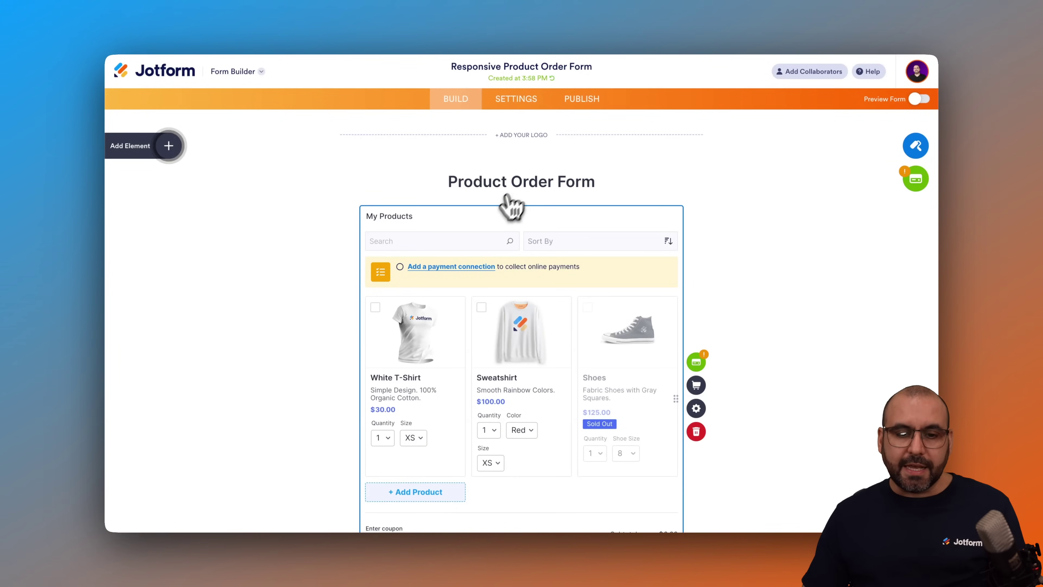
{"action": "left_click", "coordinate": [466, 269]}
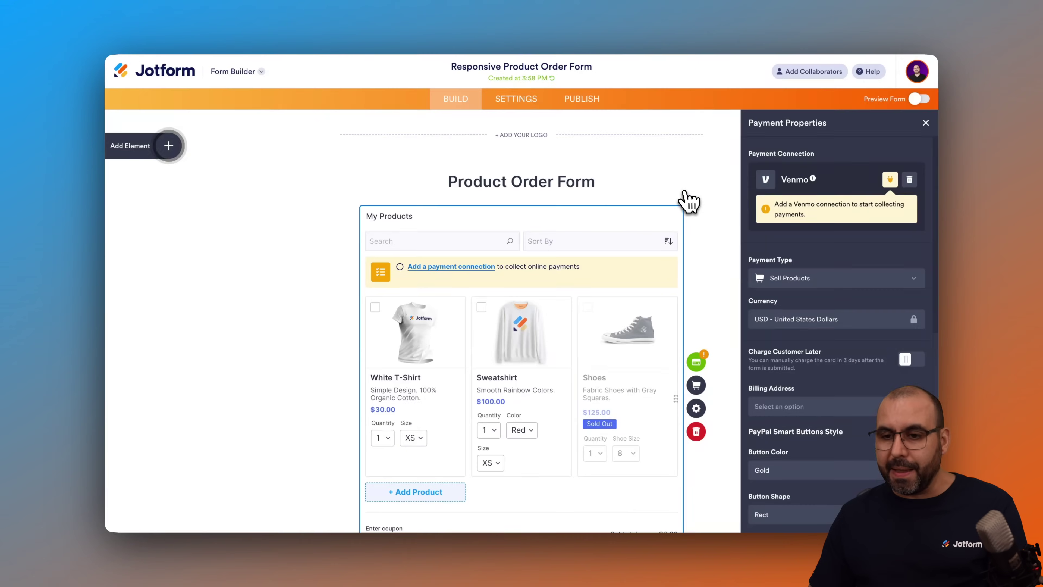
{"action": "left_click", "coordinate": [910, 179]}
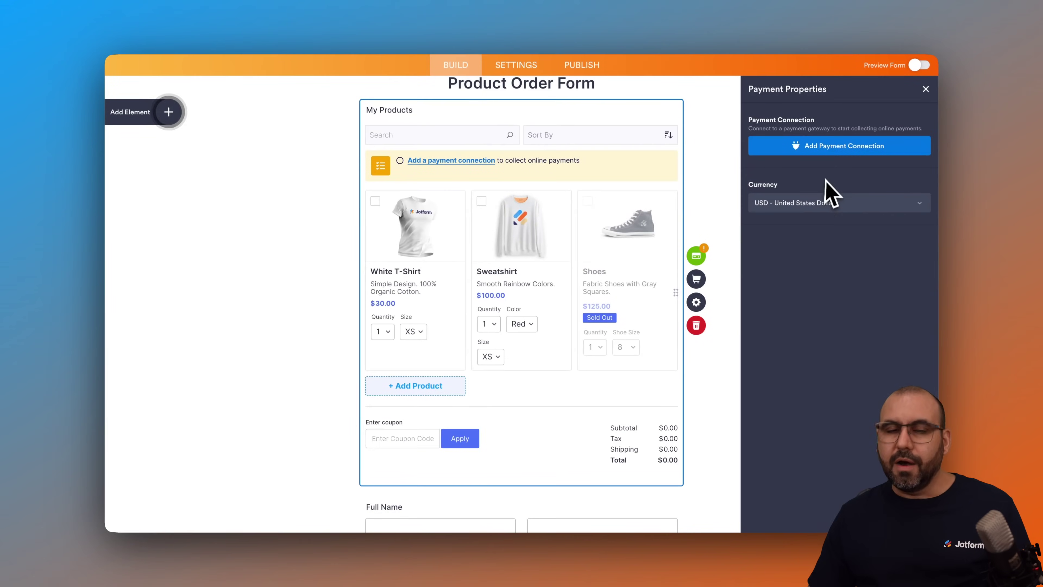
- Start a new payment connection and choose PayPal Standard as its gateway
{"action": "left_click", "coordinate": [860, 152]}
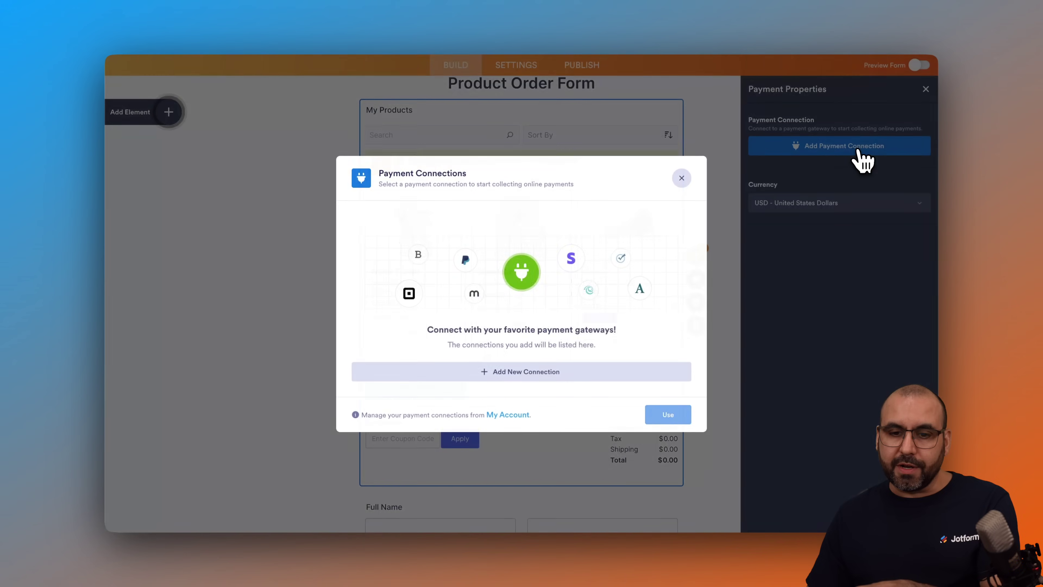
{"action": "left_click", "coordinate": [507, 358]}
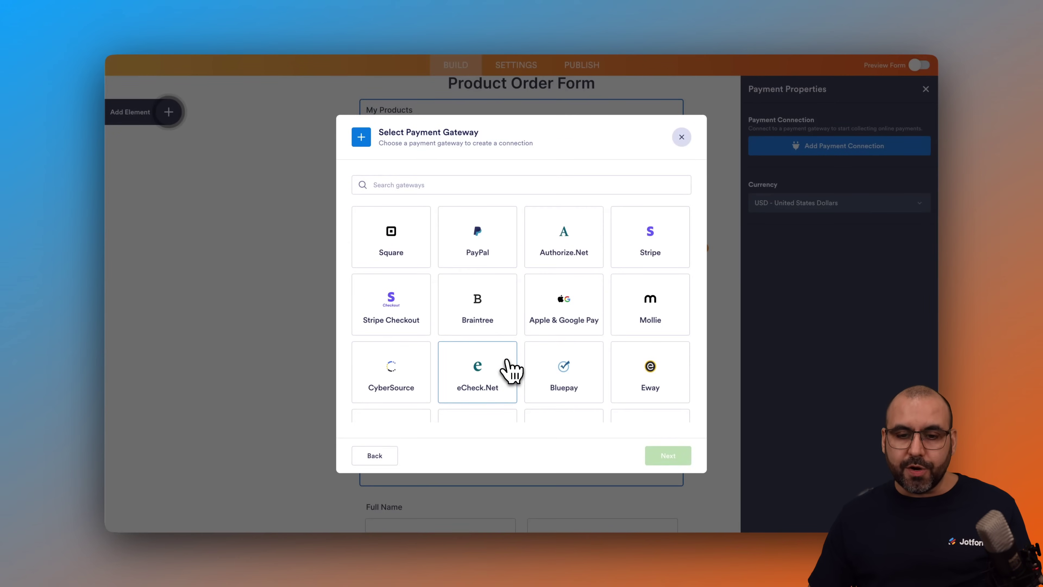
{"action": "scroll", "coordinate": [524, 304], "scroll_direction": "down", "scroll_amount": 2}
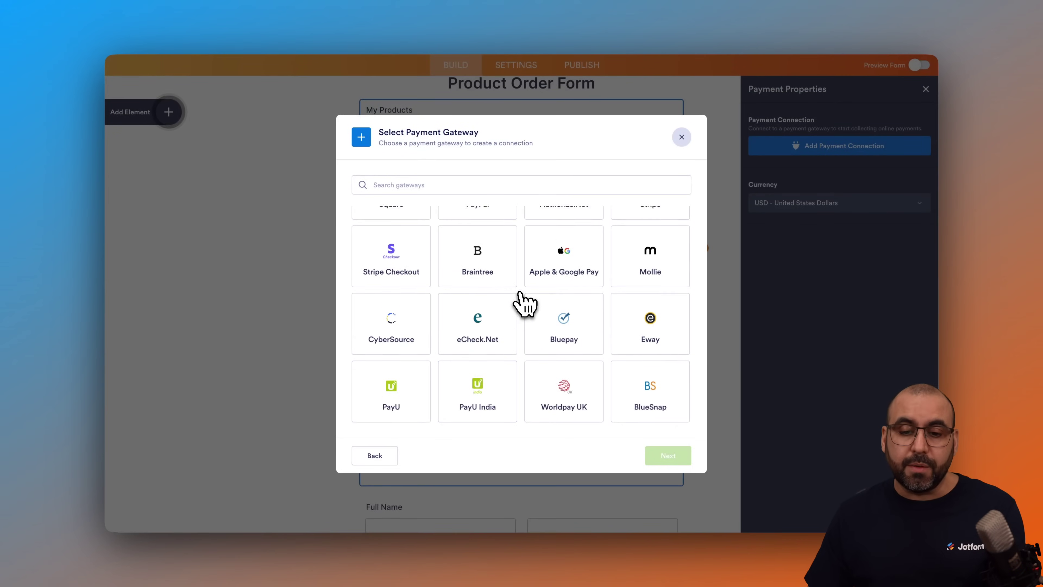
{"action": "scroll", "coordinate": [525, 303], "scroll_direction": "down", "scroll_amount": 5}
{"action": "scroll", "coordinate": [525, 303], "scroll_direction": "down", "scroll_amount": 4}
{"action": "scroll", "coordinate": [524, 304], "scroll_direction": "down", "scroll_amount": 4}
{"action": "scroll", "coordinate": [513, 287], "scroll_direction": "up", "scroll_amount": 10}
{"action": "left_click", "coordinate": [438, 183]}
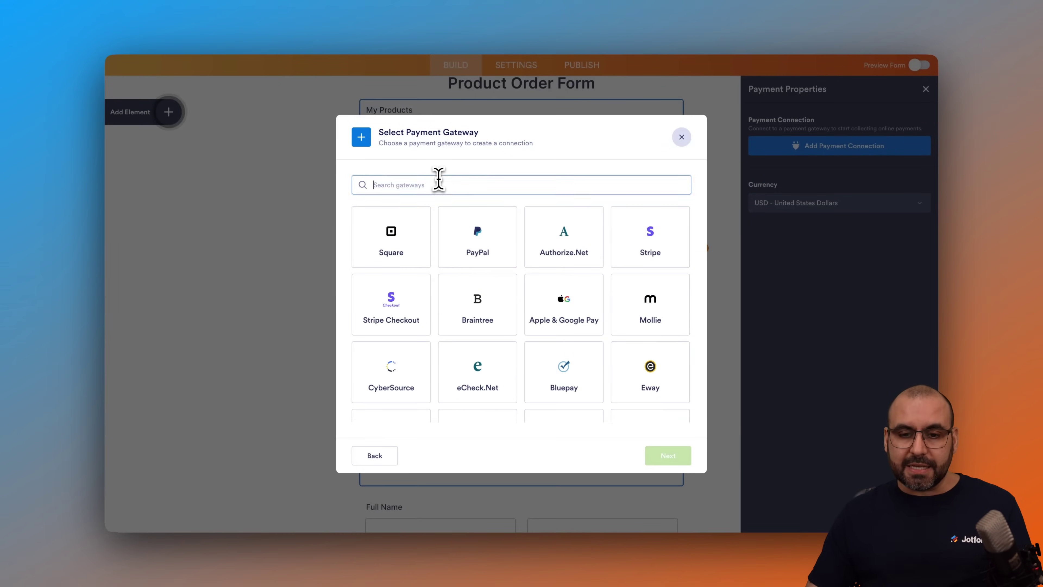
{"action": "type", "text": "paypa"}
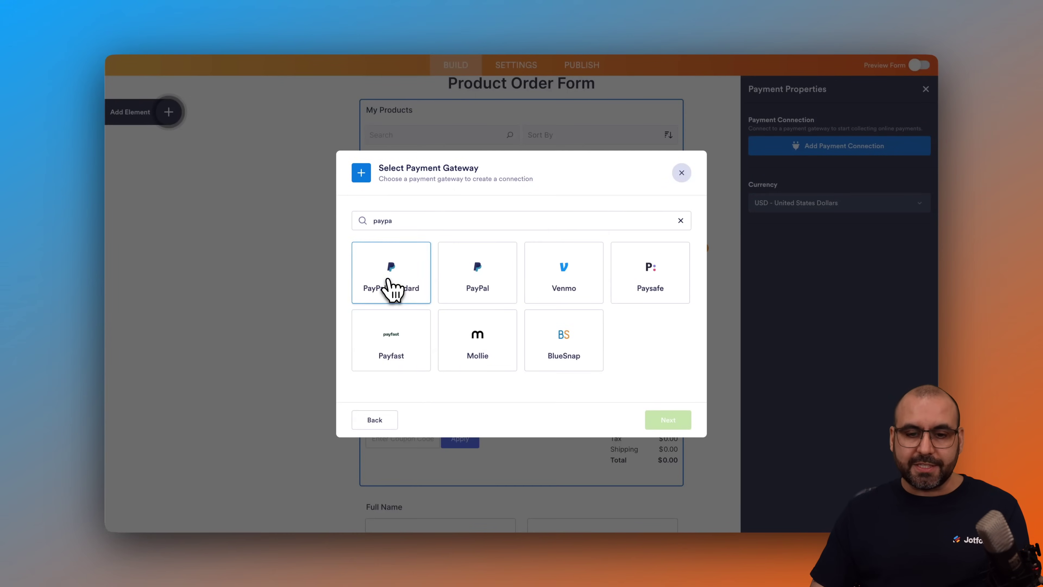
{"action": "left_click", "coordinate": [389, 282]}
{"action": "left_click", "coordinate": [668, 421]}
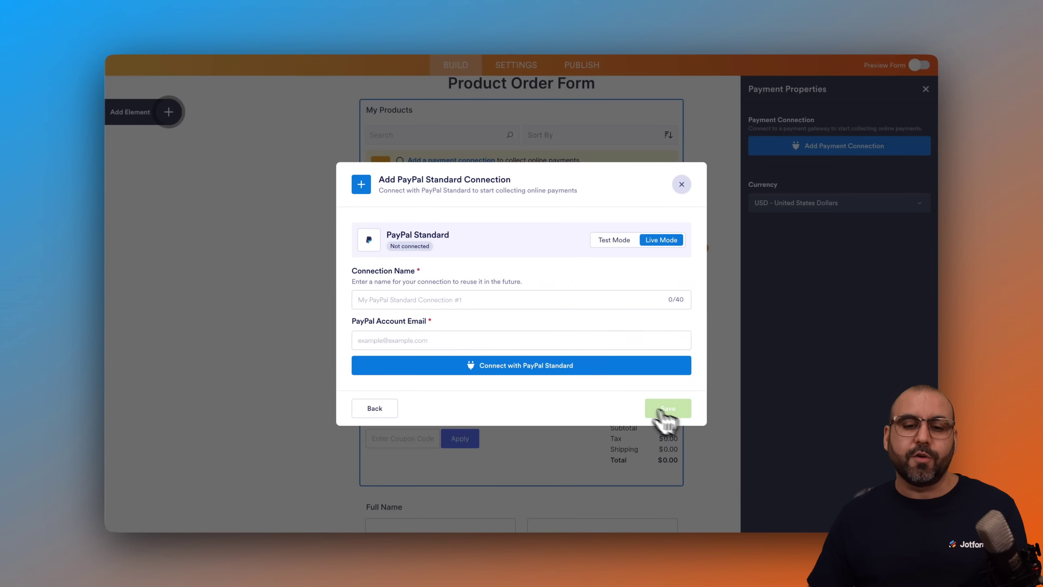
- Name the PayPal Standard connection 'test', set Test Mode, enter the account e-mail, connect and save
{"action": "left_click", "coordinate": [401, 304]}
{"action": "type", "text": "test"}
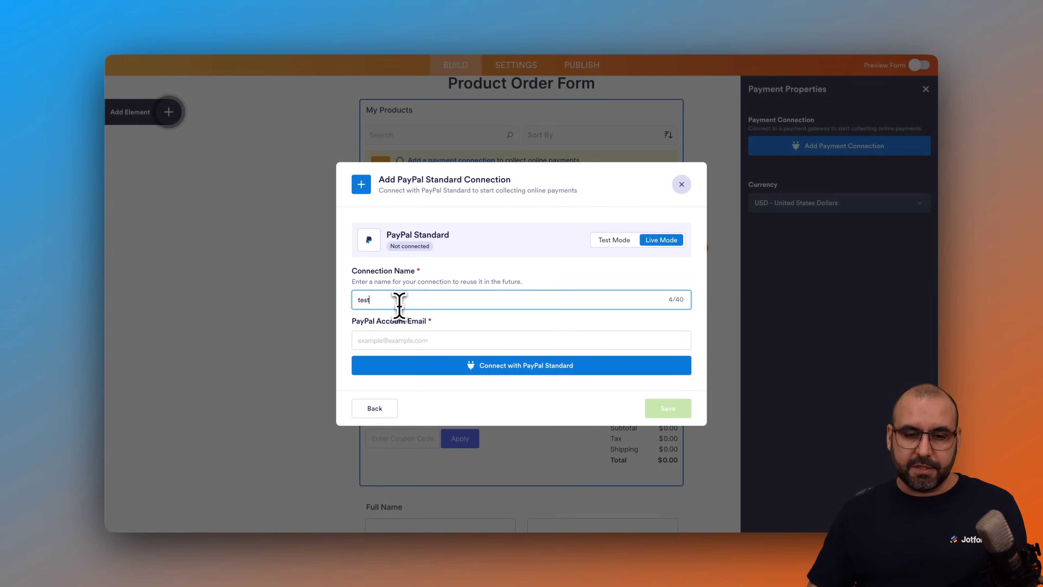
{"action": "left_click", "coordinate": [614, 240]}
{"action": "left_click", "coordinate": [394, 341]}
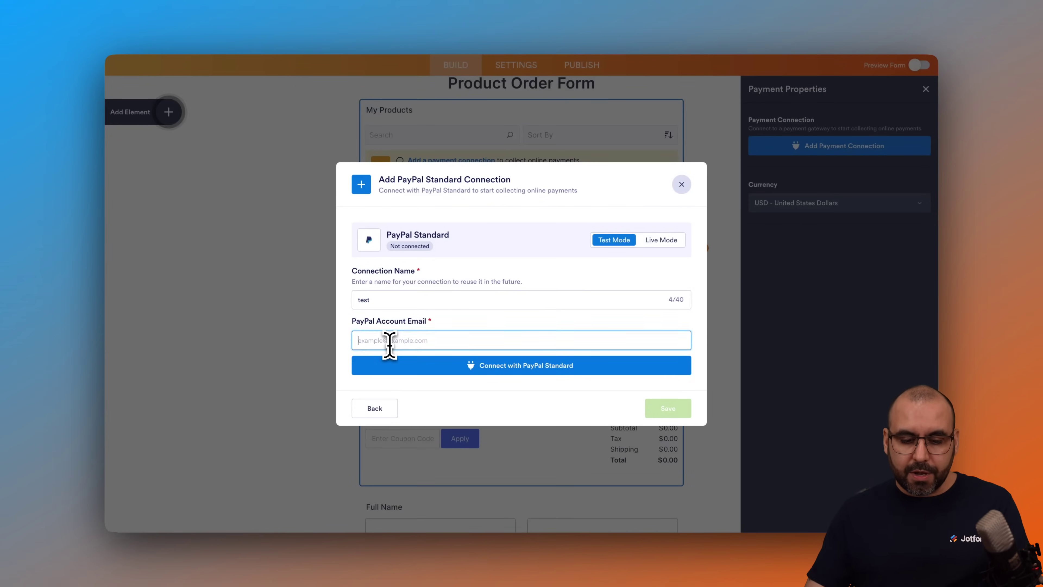
{"action": "type", "text": "@@"}
{"action": "left_click", "coordinate": [524, 367]}
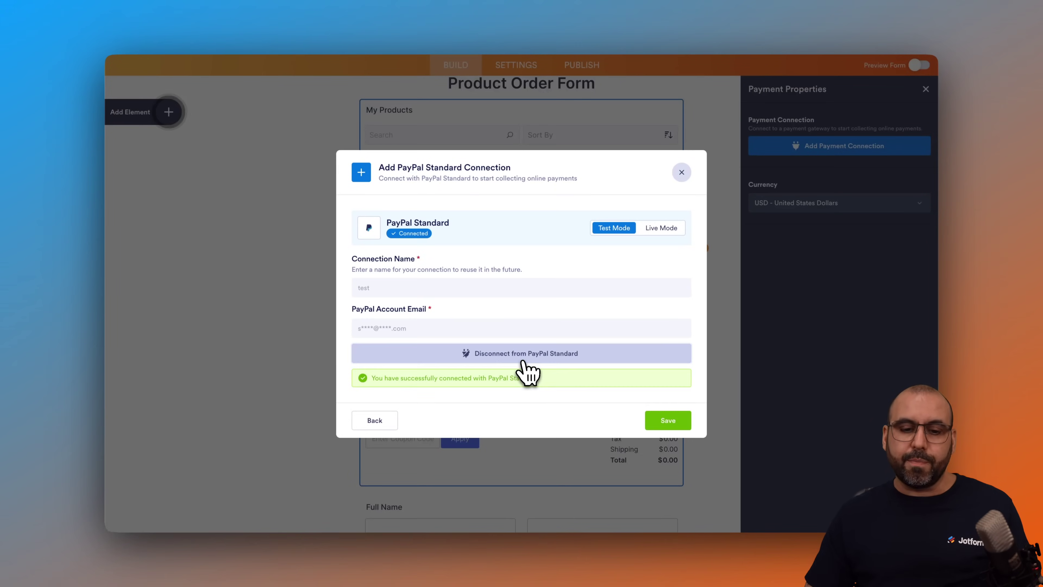
{"action": "left_click", "coordinate": [670, 423]}
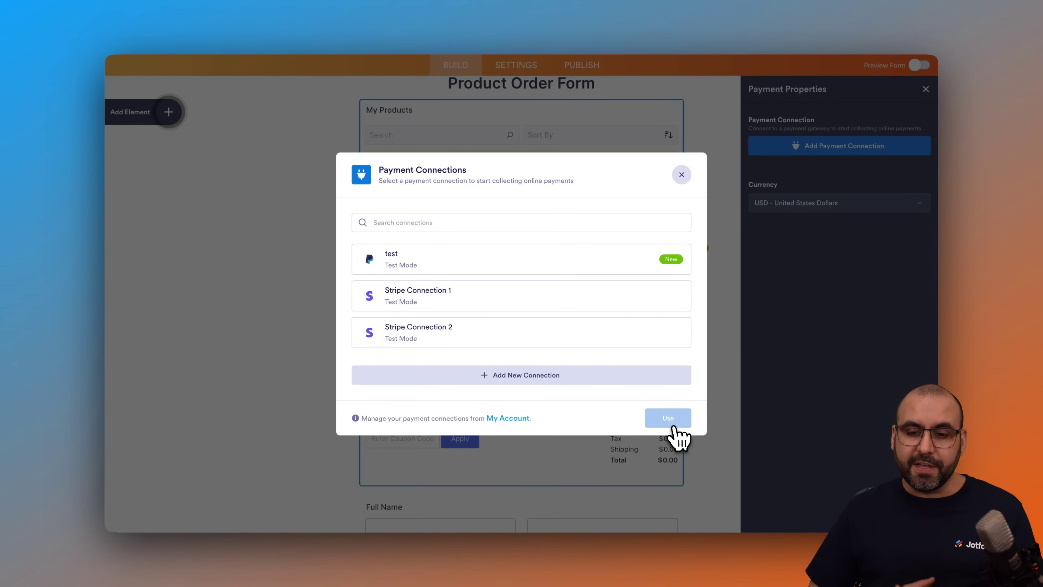
- Make the 'test' PayPal Standard connection the form's payment method
{"action": "left_click", "coordinate": [434, 269]}
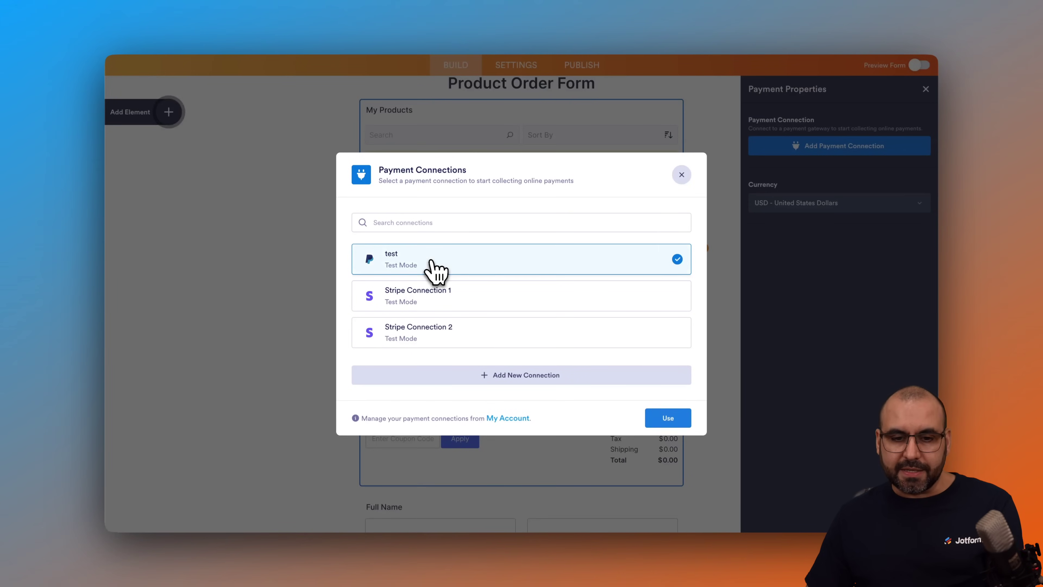
{"action": "left_click", "coordinate": [668, 417]}
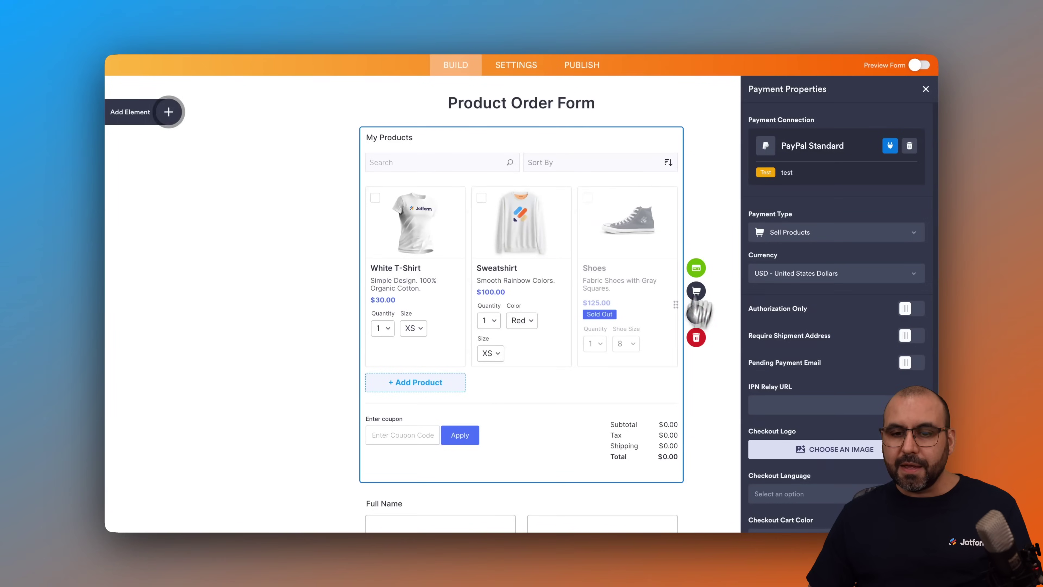
{"action": "left_click", "coordinate": [546, 284]}
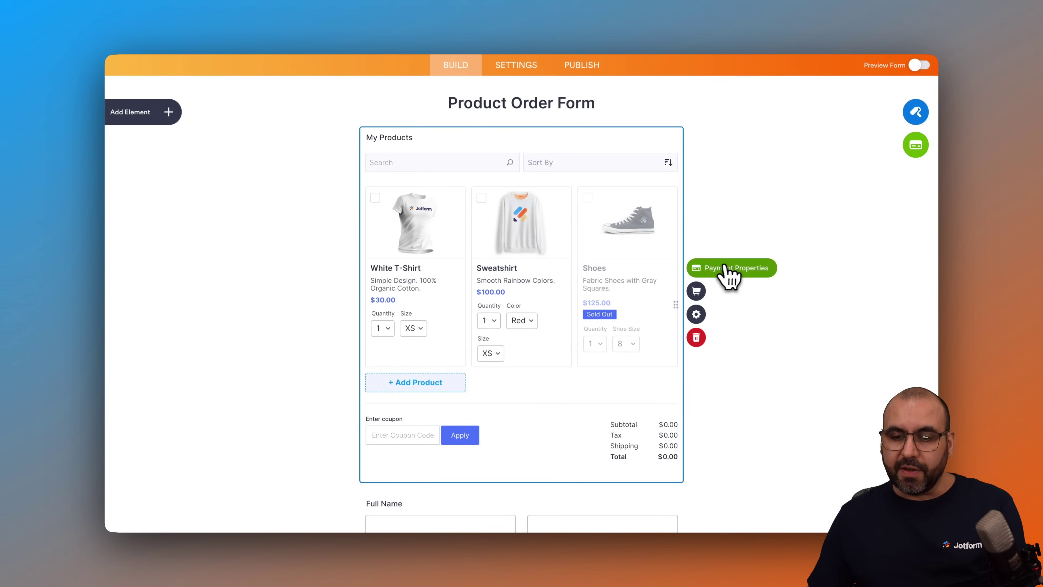
- Open the Product List Settings showing the White T-Shirt, Sweatshirt and Shoes
{"action": "left_click", "coordinate": [752, 274]}
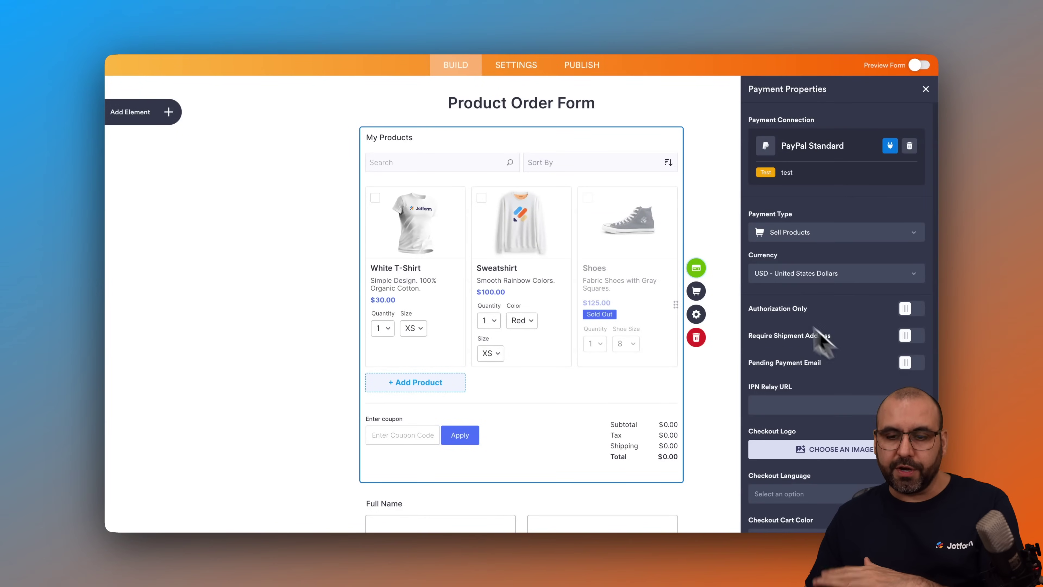
{"action": "left_click", "coordinate": [723, 300]}
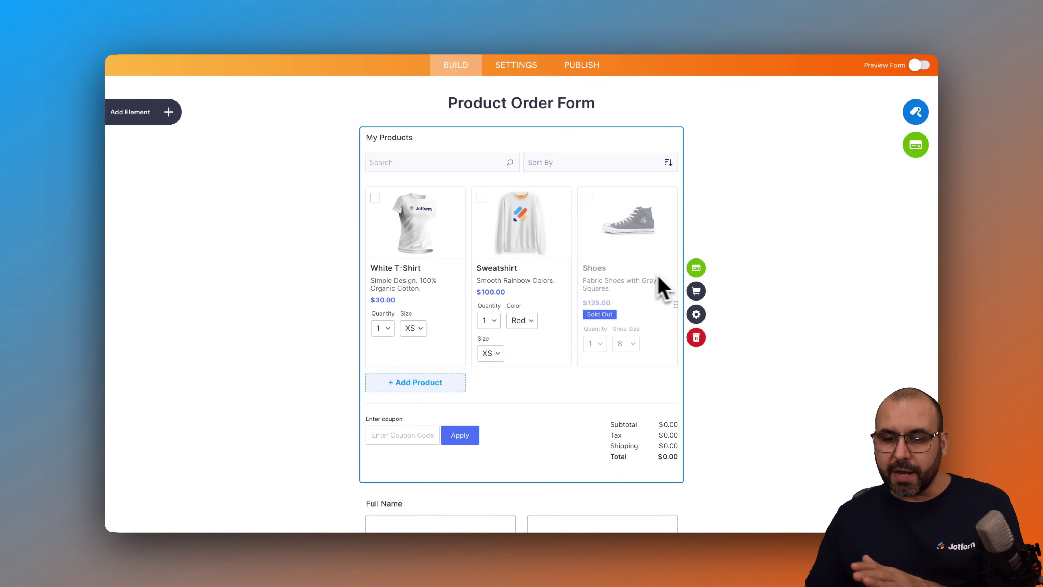
{"action": "left_click", "coordinate": [696, 292]}
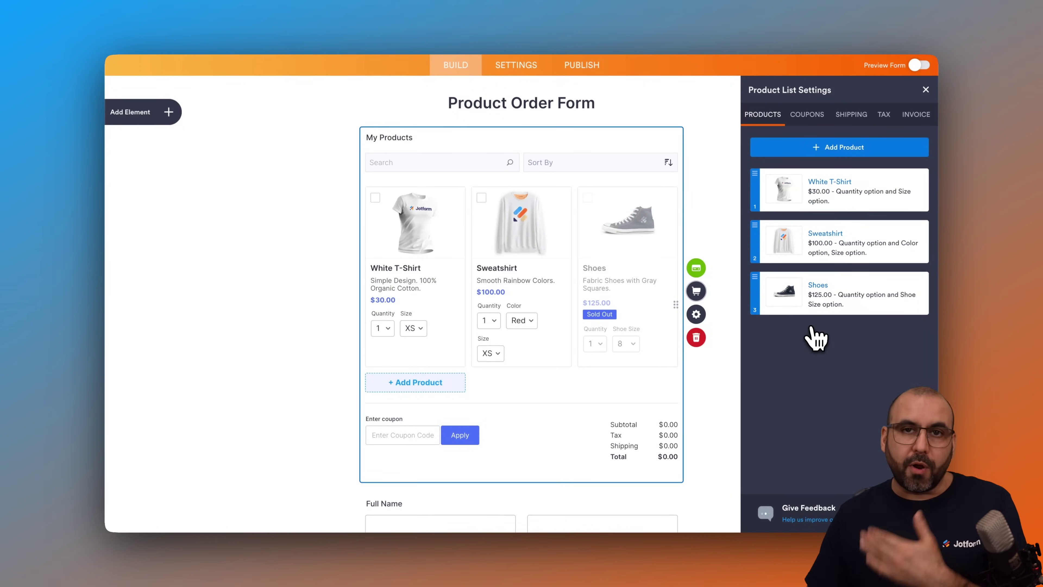
- Add a new product named 'test' priced 100.00 USD with description 'test description'
{"action": "left_click", "coordinate": [831, 148]}
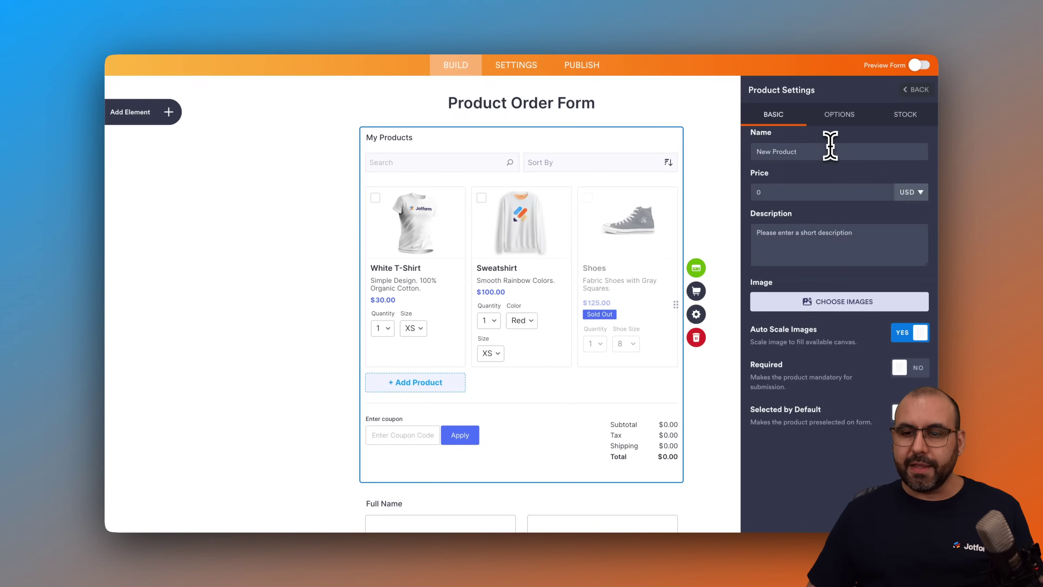
{"action": "type", "text": "test"}
{"action": "left_click", "coordinate": [807, 192]}
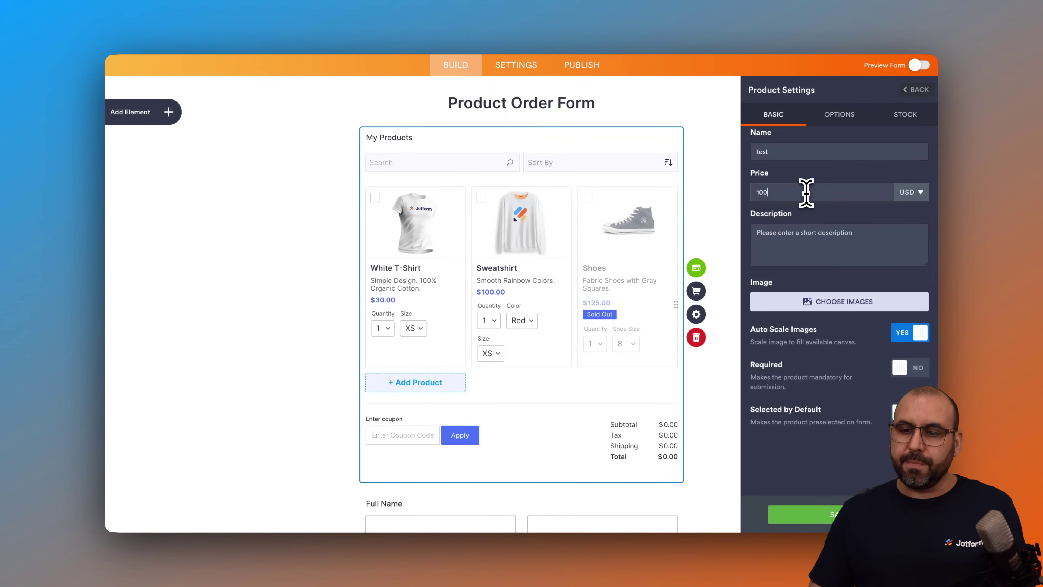
{"action": "left_click", "coordinate": [785, 252]}
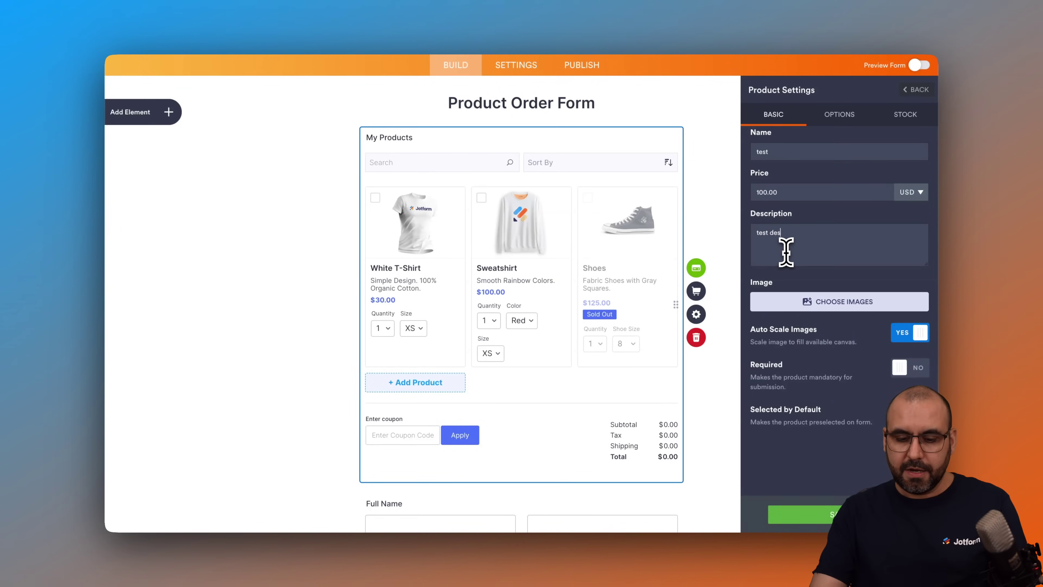
{"action": "type", "text": "test descriptio"}
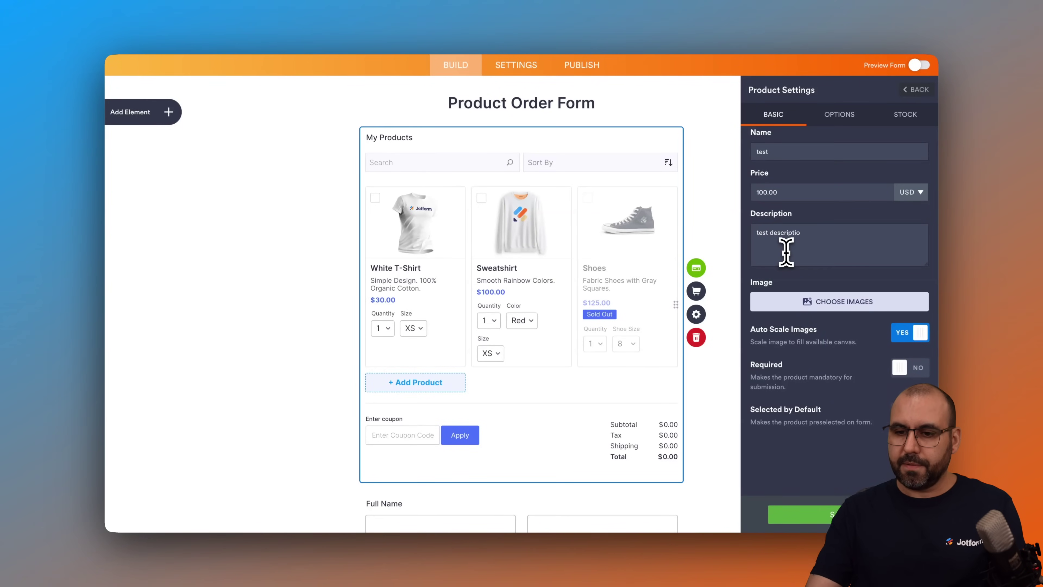
{"action": "type", "text": "n"}
- Set the uploaded man-in-suit photo as the test product's image
{"action": "left_click", "coordinate": [808, 302]}
{"action": "left_click", "coordinate": [840, 332]}
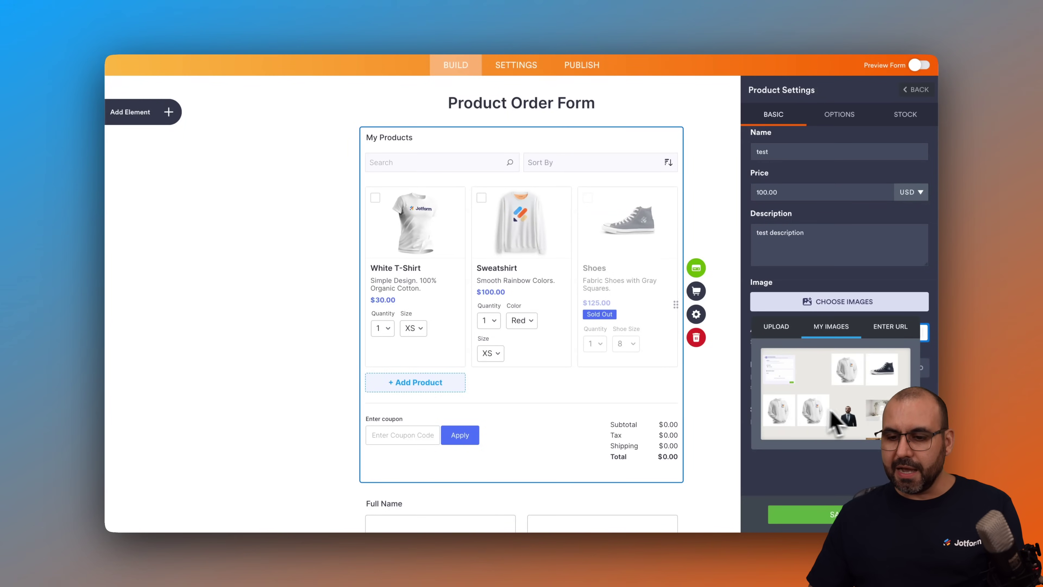
{"action": "left_click", "coordinate": [848, 415]}
{"action": "left_click", "coordinate": [867, 455]}
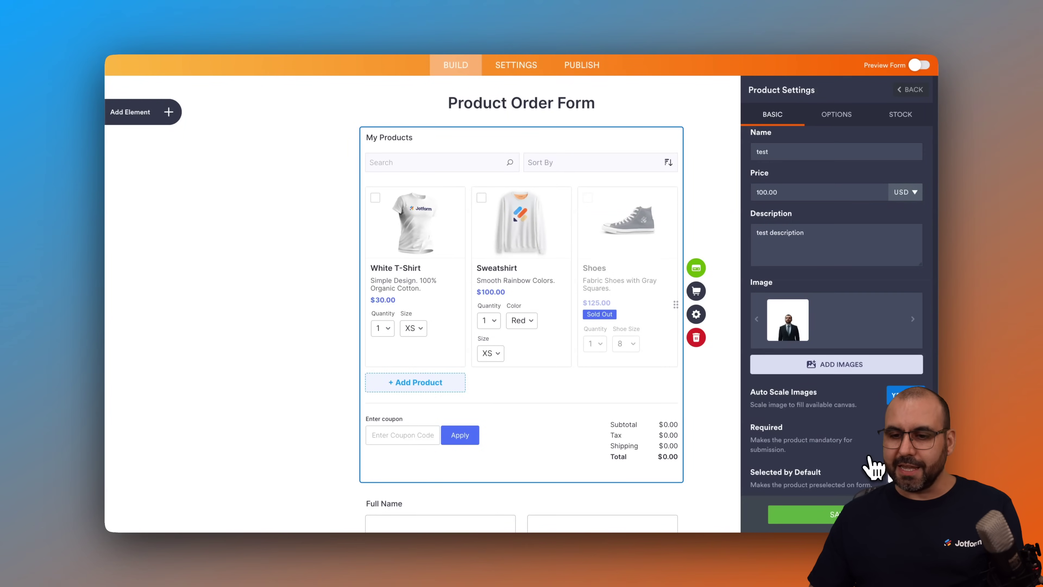
{"action": "scroll", "coordinate": [817, 408], "scroll_direction": "down", "scroll_amount": 1}
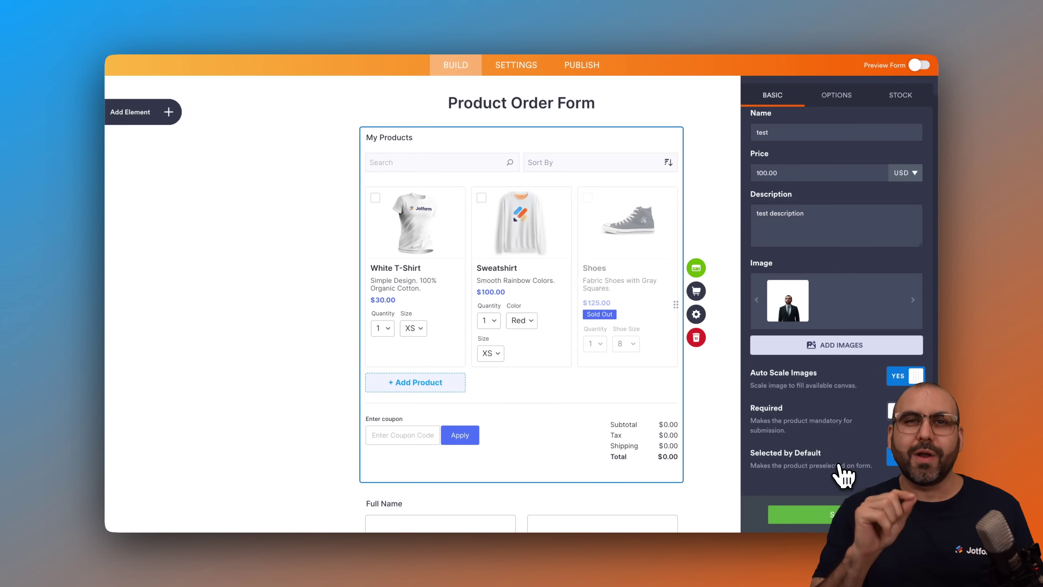
{"action": "left_click", "coordinate": [836, 95]}
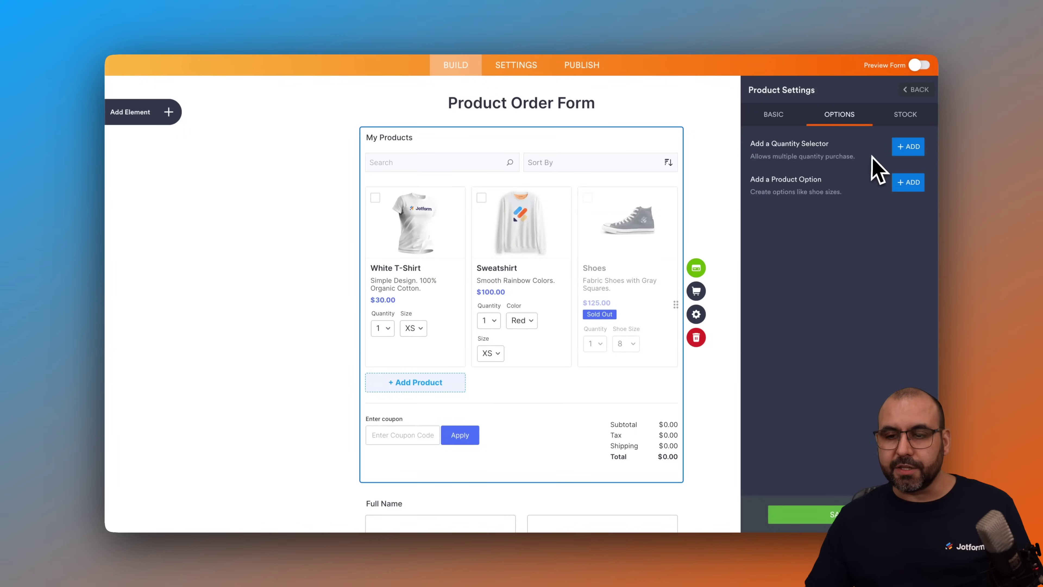
- Add a dropdown quantity selector to the test product with a range of 1 to 100
{"action": "left_click", "coordinate": [907, 149]}
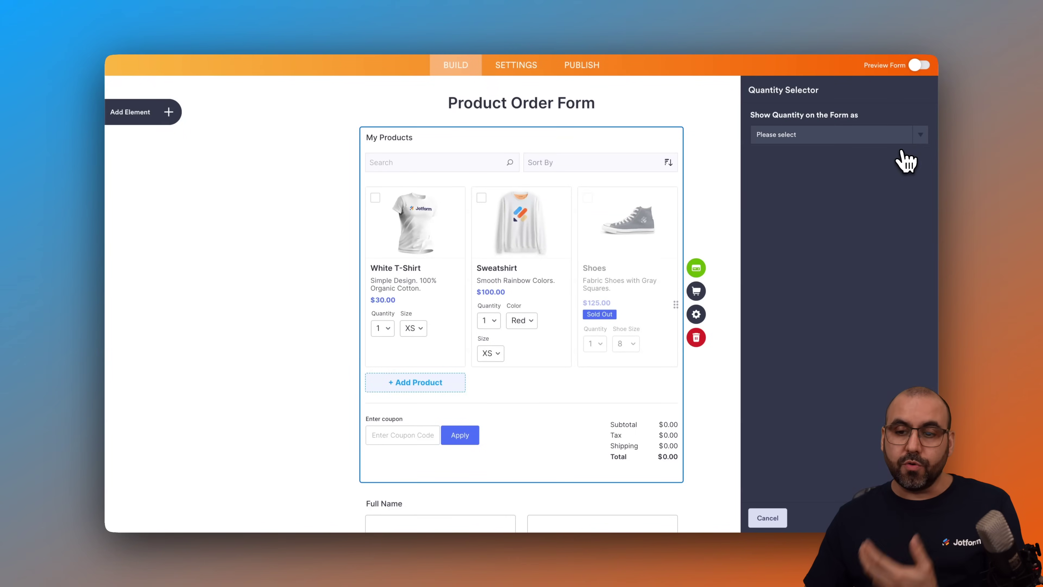
{"action": "left_click", "coordinate": [901, 135]}
{"action": "left_click", "coordinate": [847, 146]}
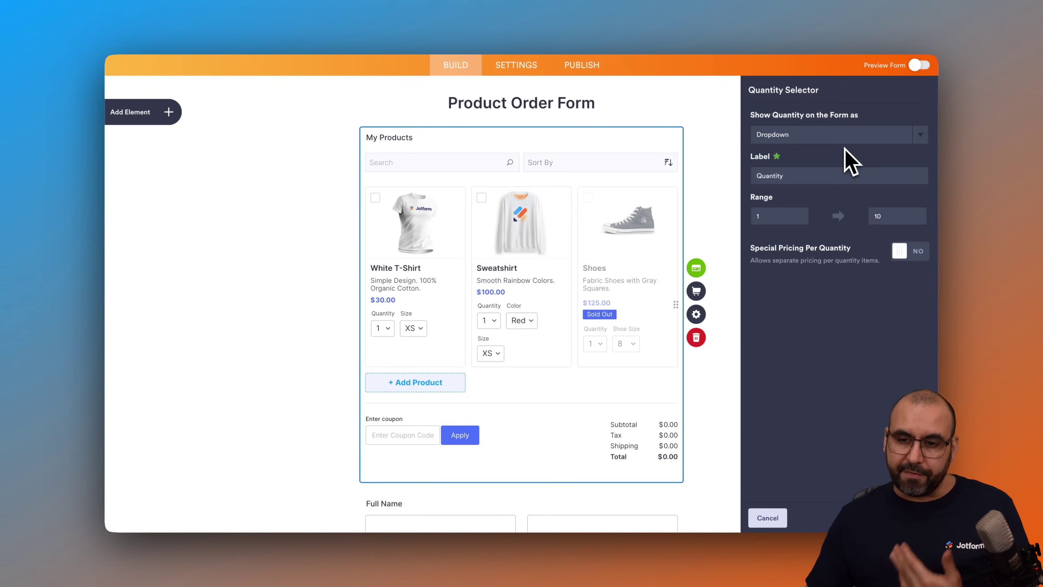
{"action": "left_click", "coordinate": [844, 141]}
{"action": "left_click", "coordinate": [806, 148]}
{"action": "left_click", "coordinate": [799, 138]}
{"action": "left_click", "coordinate": [794, 136]}
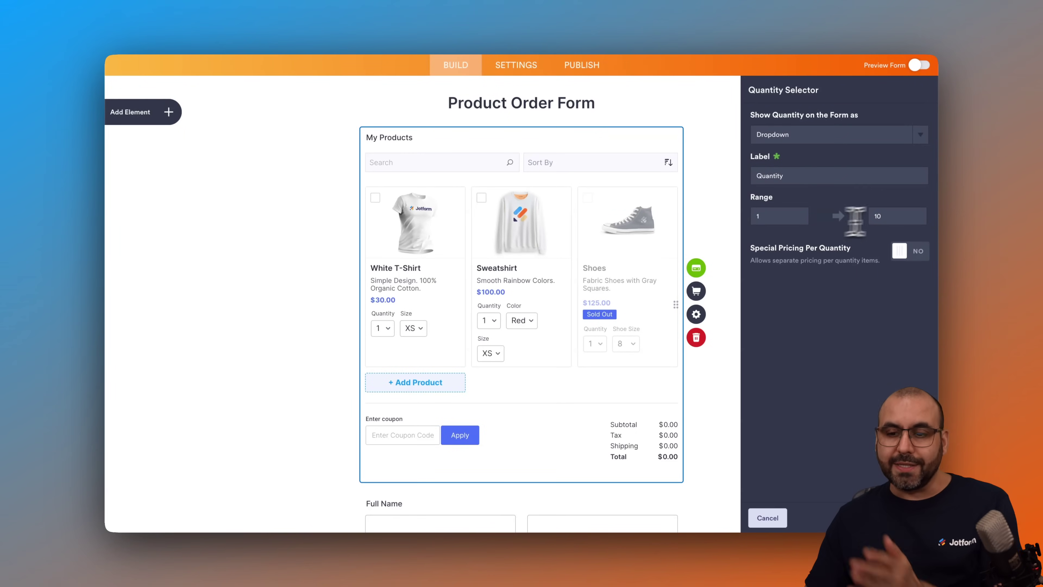
{"action": "left_click", "coordinate": [907, 217]}
{"action": "type", "text": "0"}
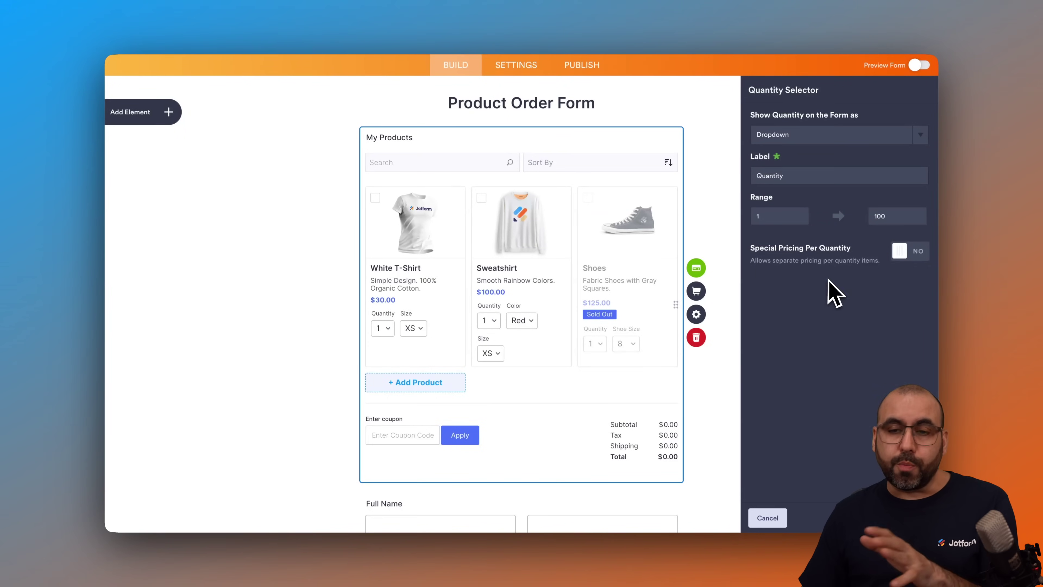
- Turn on special pricing per quantity, price quantity 10 at 900, then discard the selector settings
{"action": "left_click", "coordinate": [912, 252]}
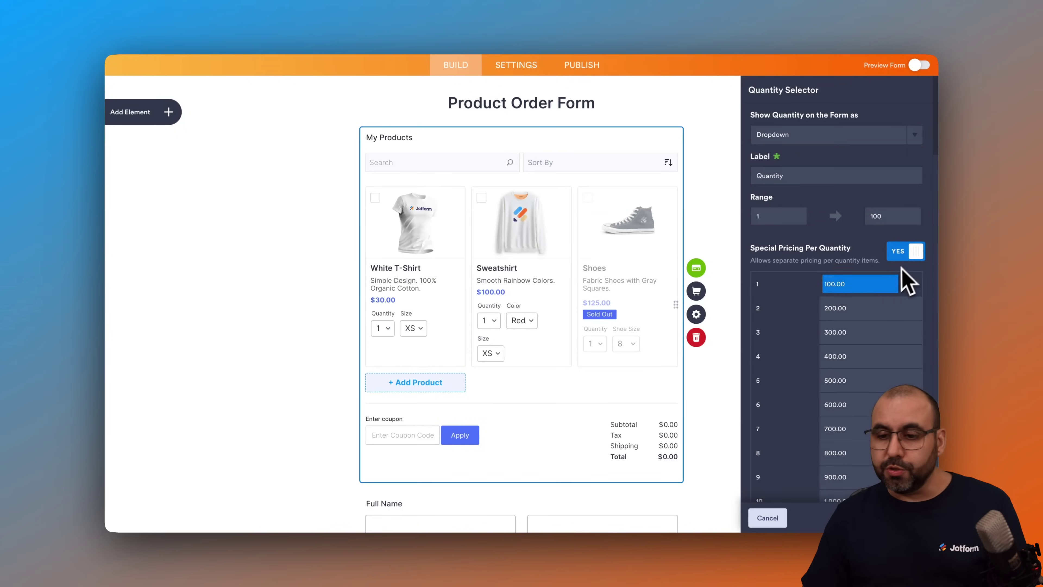
{"action": "scroll", "coordinate": [813, 411], "scroll_direction": "down", "scroll_amount": 4}
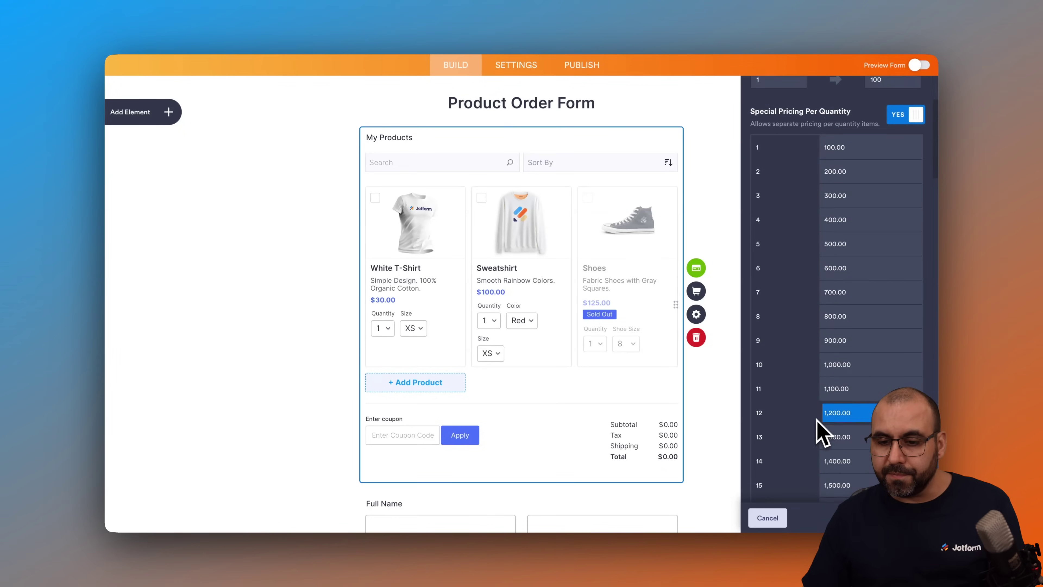
{"action": "left_click", "coordinate": [858, 364]}
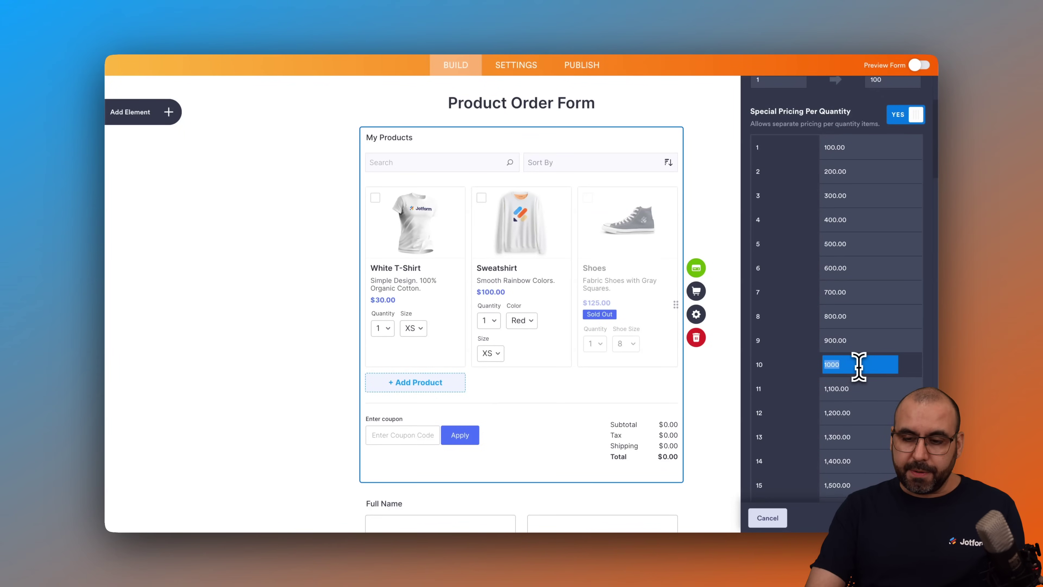
{"action": "left_click", "coordinate": [783, 363]}
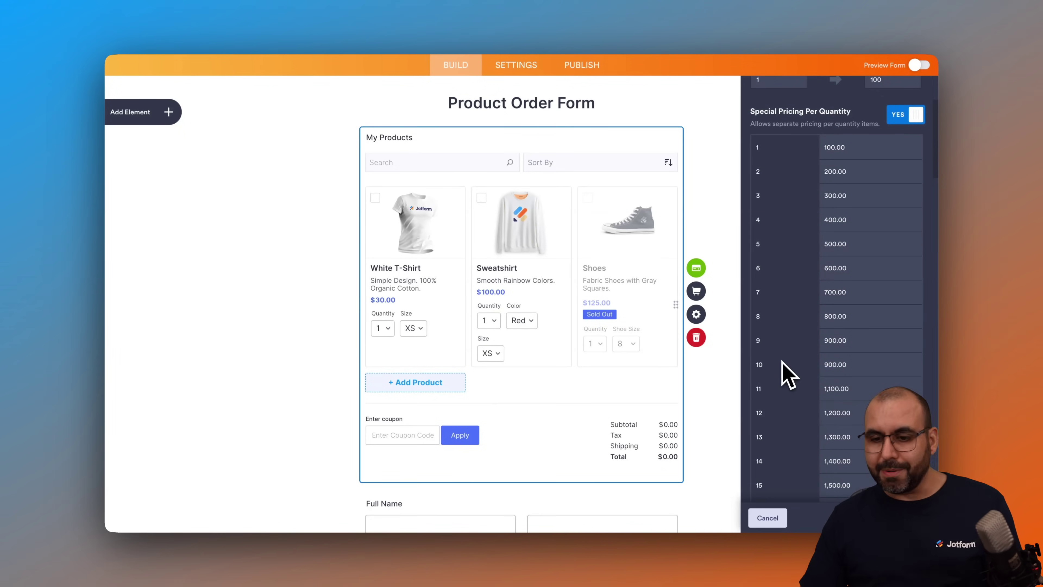
{"action": "scroll", "coordinate": [805, 403], "scroll_direction": "down", "scroll_amount": 15}
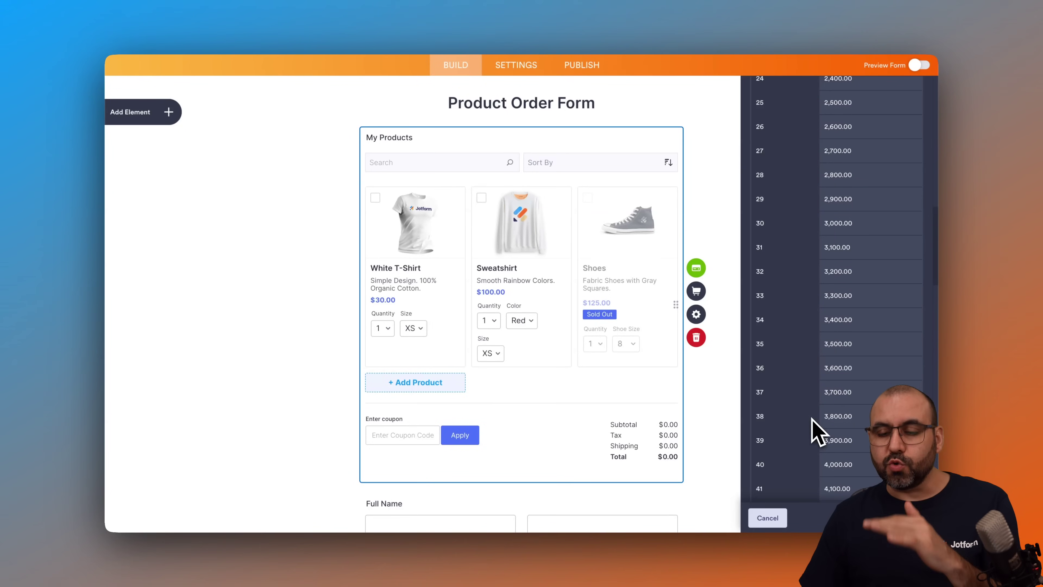
{"action": "left_click", "coordinate": [775, 519]}
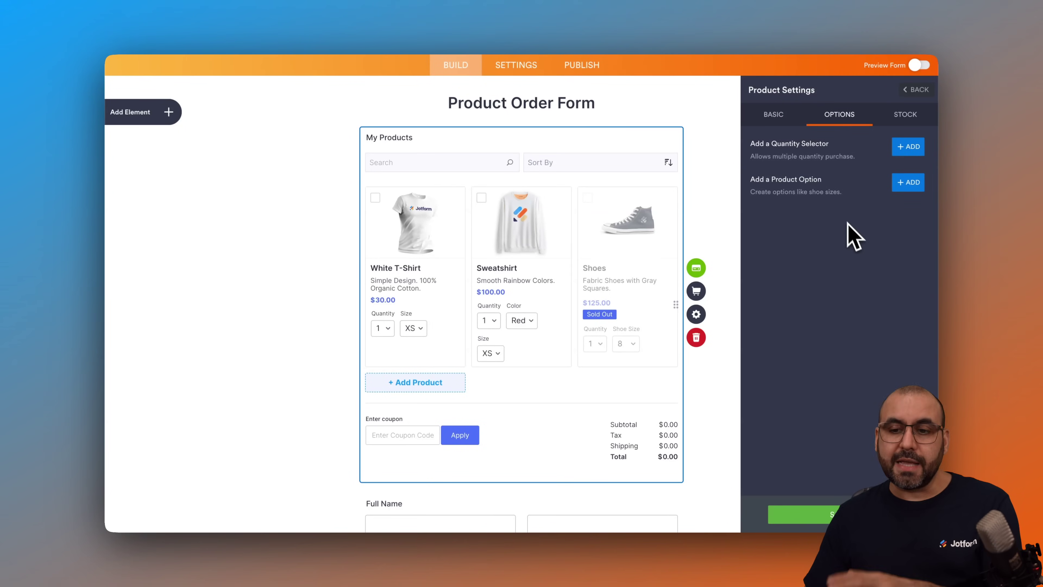
- Add a new product option to the test product and enter its label
{"action": "left_click", "coordinate": [909, 182]}
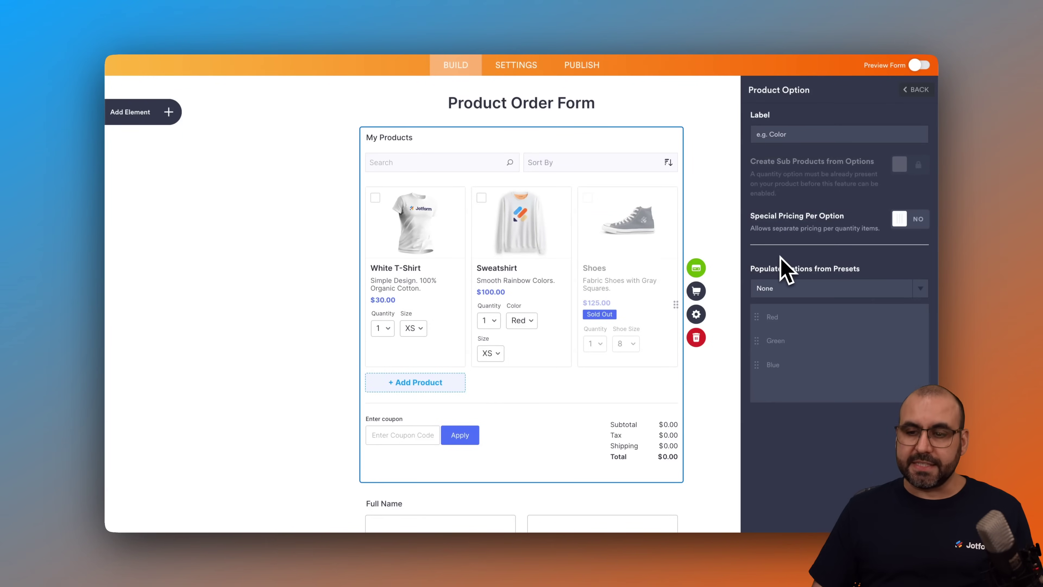
{"action": "type", "text": "Color"}
{"action": "double_click", "coordinate": [796, 135]}
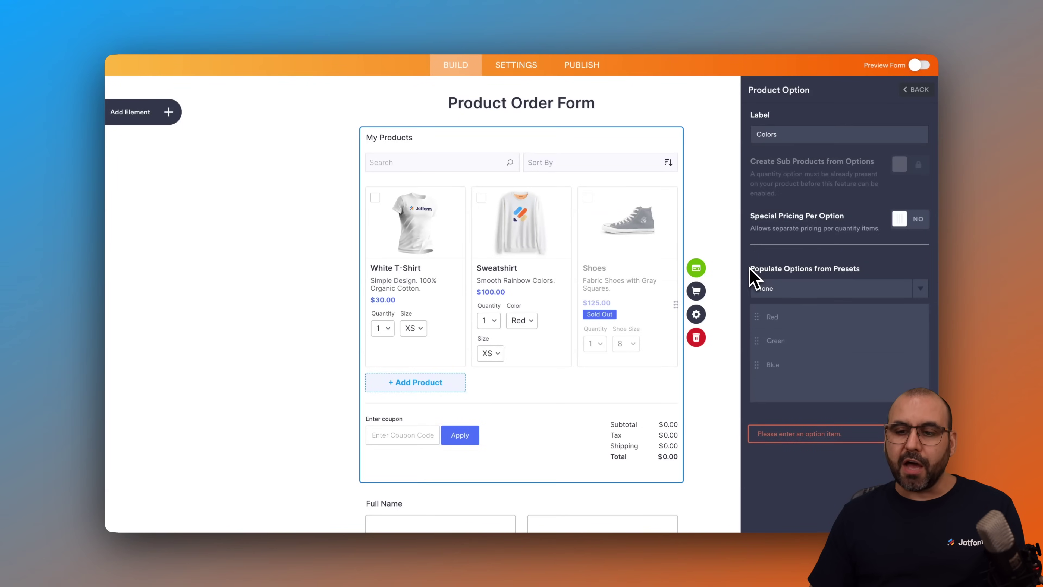
{"action": "left_click_drag", "start_coordinate": [750, 270], "coordinate": [878, 271]}
- Fill the option with the T-Shirt Size preset (XS to XXXL) and return to the product list
{"action": "left_click", "coordinate": [871, 288]}
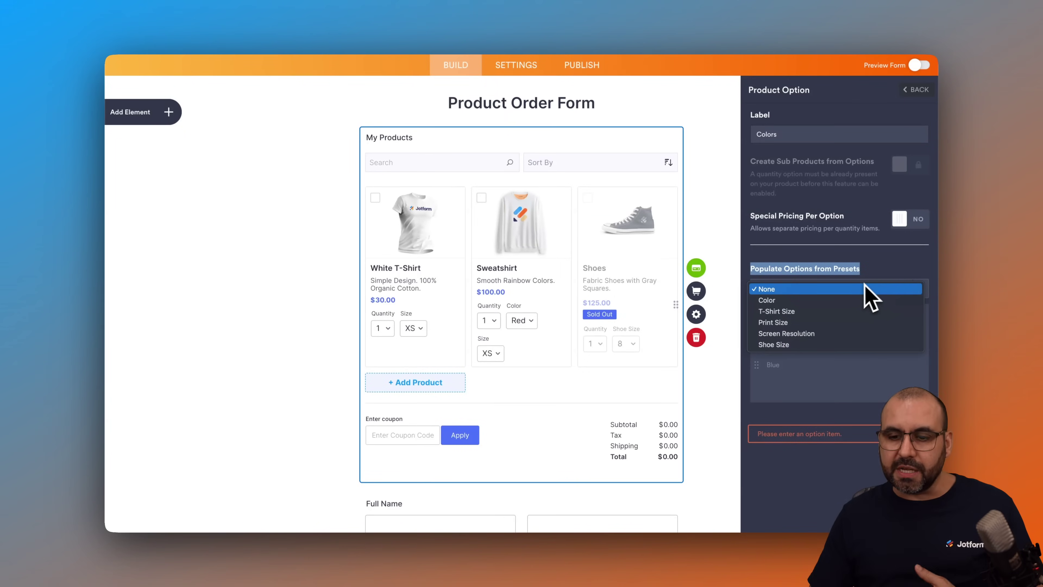
{"action": "left_click", "coordinate": [828, 303]}
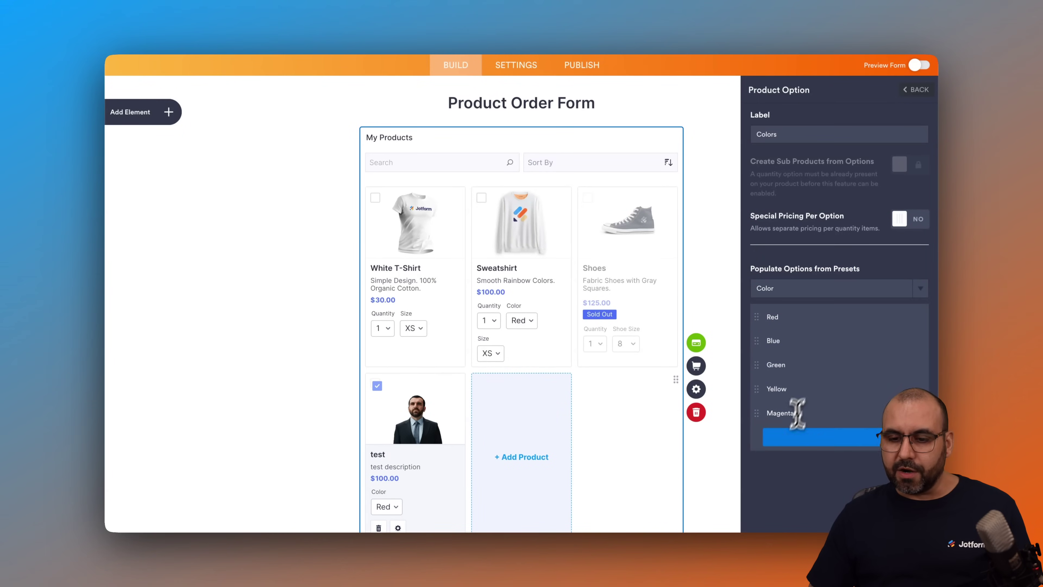
{"action": "left_click", "coordinate": [860, 287]}
{"action": "left_click", "coordinate": [836, 301]}
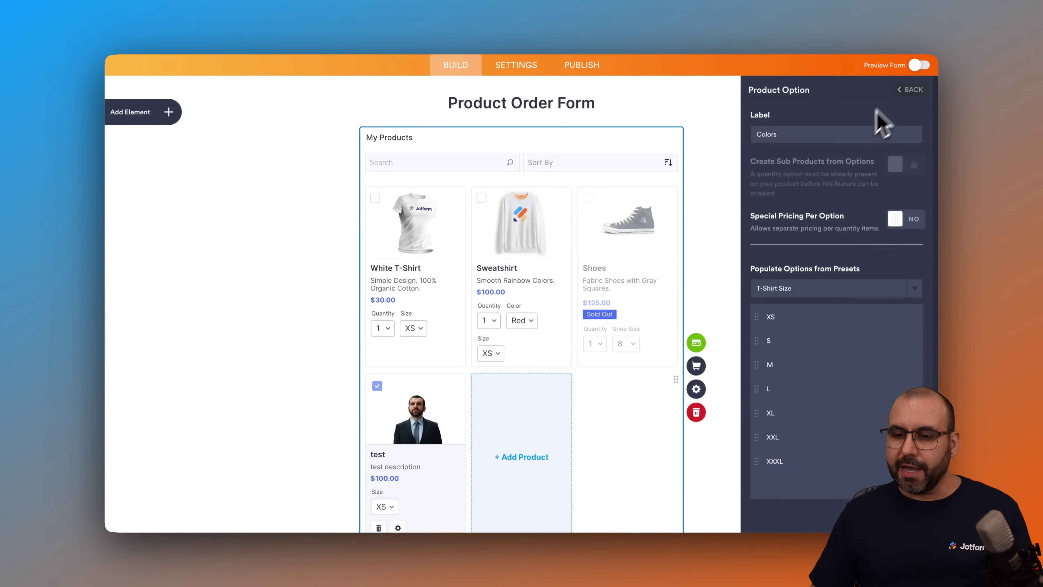
{"action": "scroll", "coordinate": [859, 140], "scroll_direction": "down", "scroll_amount": 1}
{"action": "scroll", "coordinate": [903, 106], "scroll_direction": "up", "scroll_amount": 1}
{"action": "left_click", "coordinate": [914, 89]}
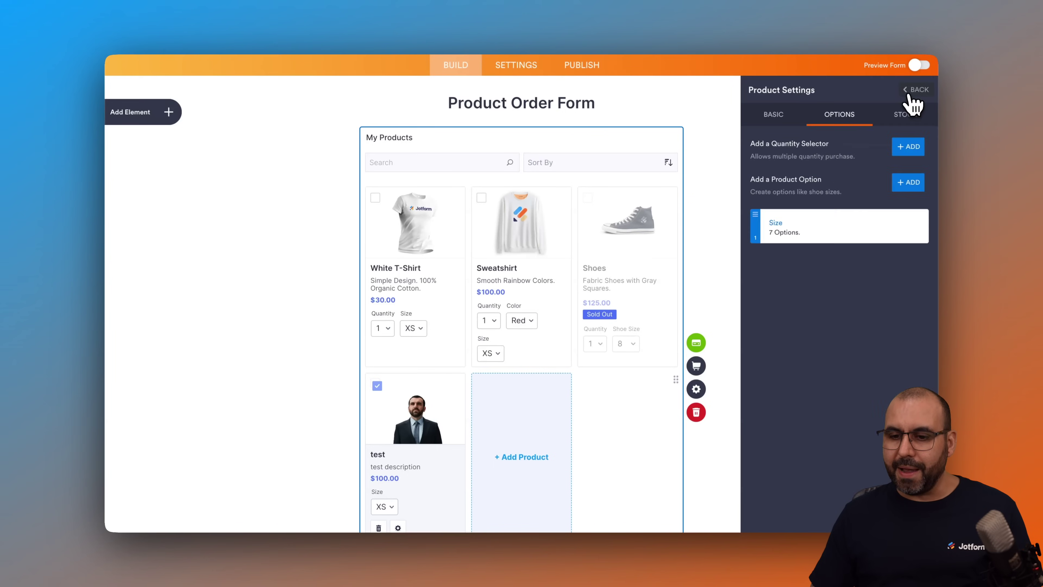
{"action": "left_click", "coordinate": [914, 90]}
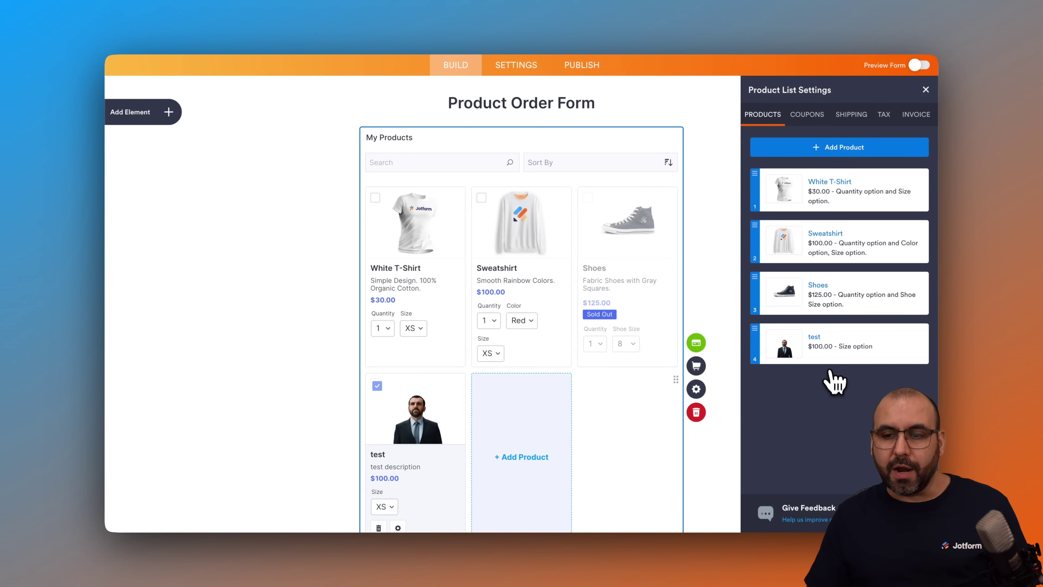
- In the product list properties, compare the grid layouts and keep the single-column list
{"action": "left_click", "coordinate": [696, 389]}
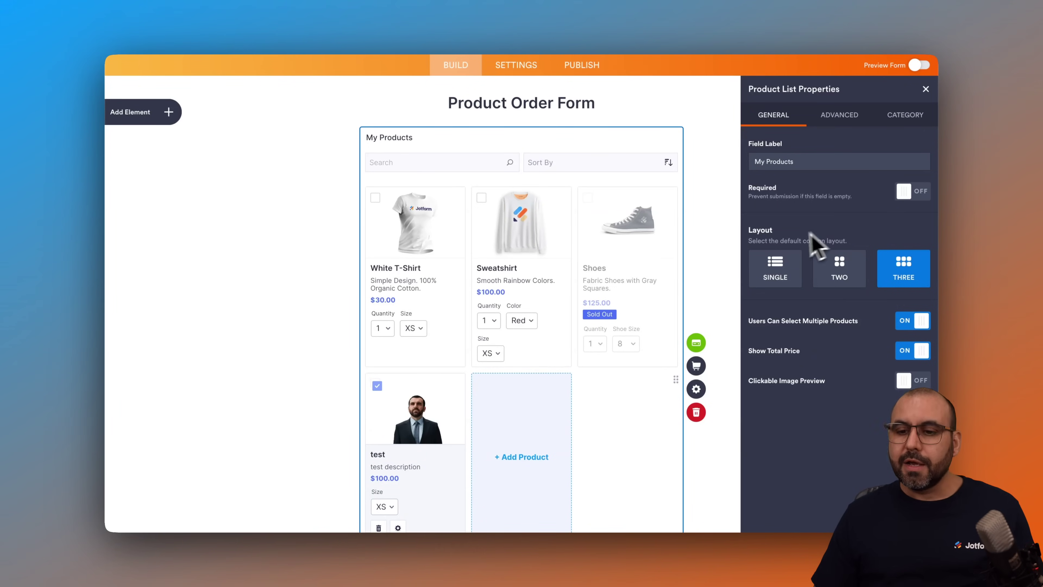
{"action": "left_click", "coordinate": [785, 271]}
{"action": "left_click", "coordinate": [846, 281]}
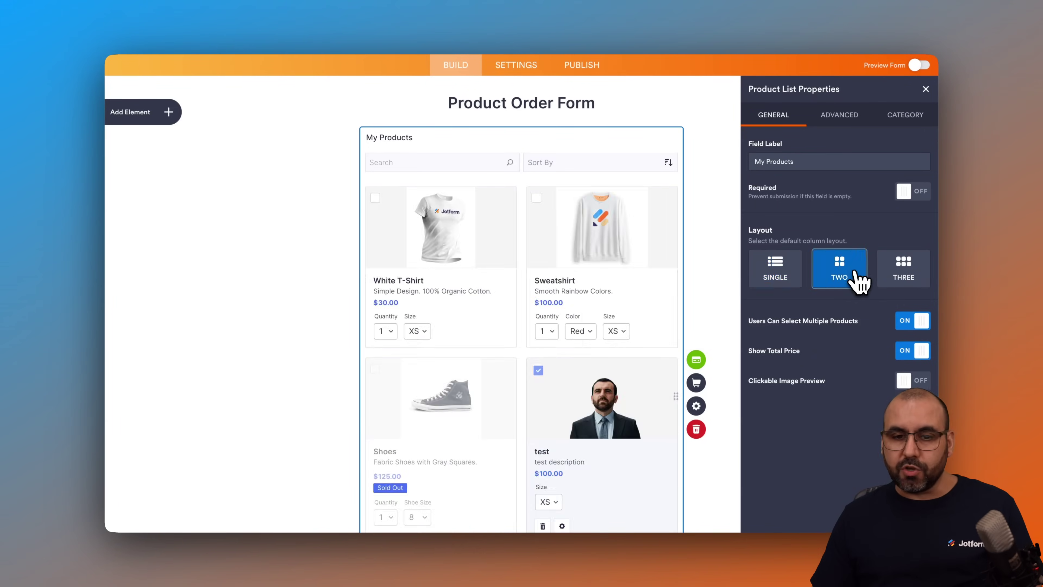
{"action": "left_click", "coordinate": [912, 280]}
{"action": "left_click", "coordinate": [787, 280]}
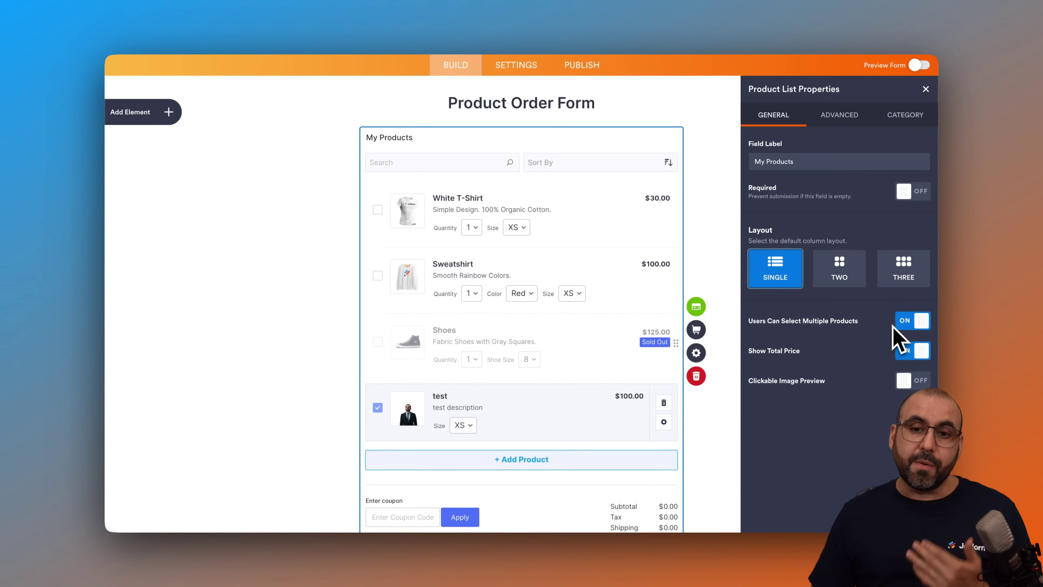
- Keep Users Can Select Multiple Products switched on
{"action": "left_click", "coordinate": [906, 325]}
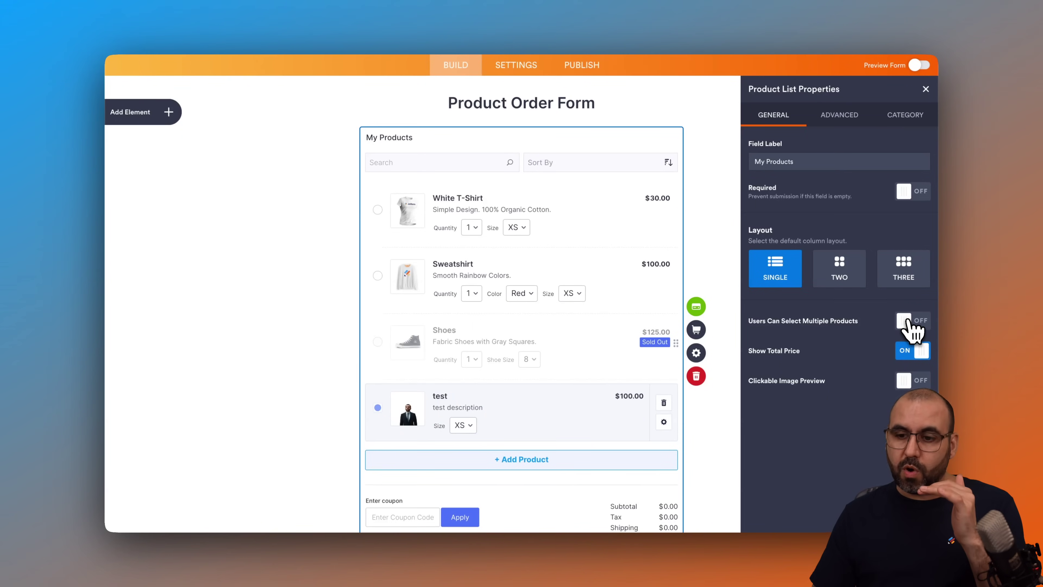
{"action": "left_click", "coordinate": [909, 325]}
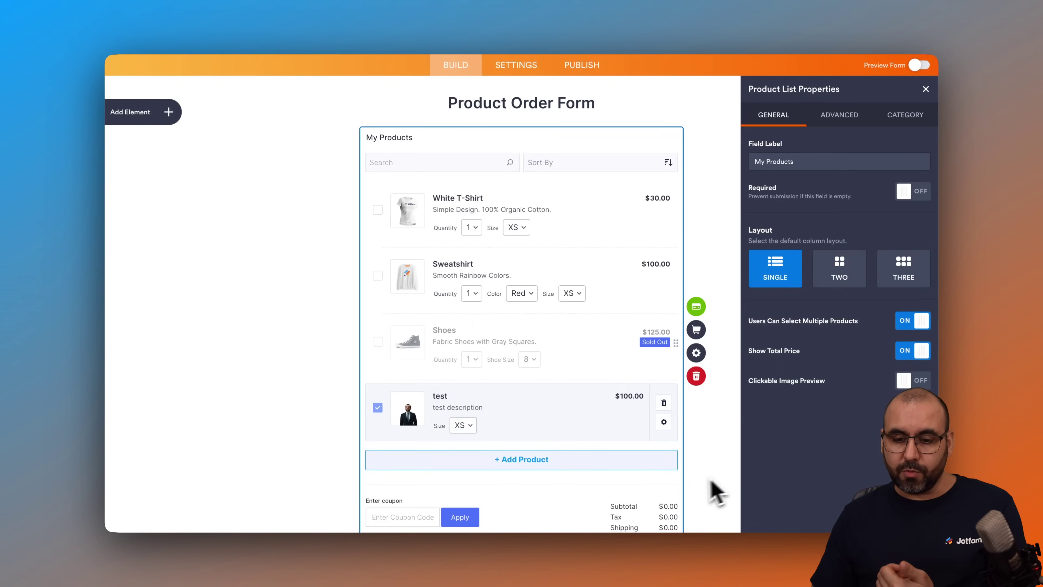
{"action": "scroll", "coordinate": [695, 477], "scroll_direction": "down", "scroll_amount": 3}
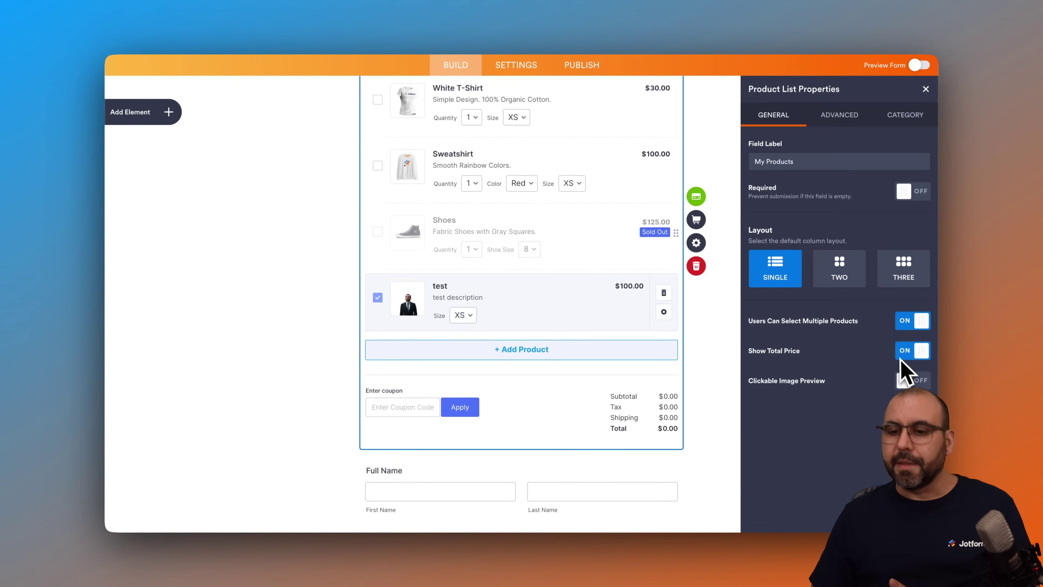
- Set a minimum order amount of 2, turn off Search and Sort, and close the properties
{"action": "left_click", "coordinate": [852, 116]}
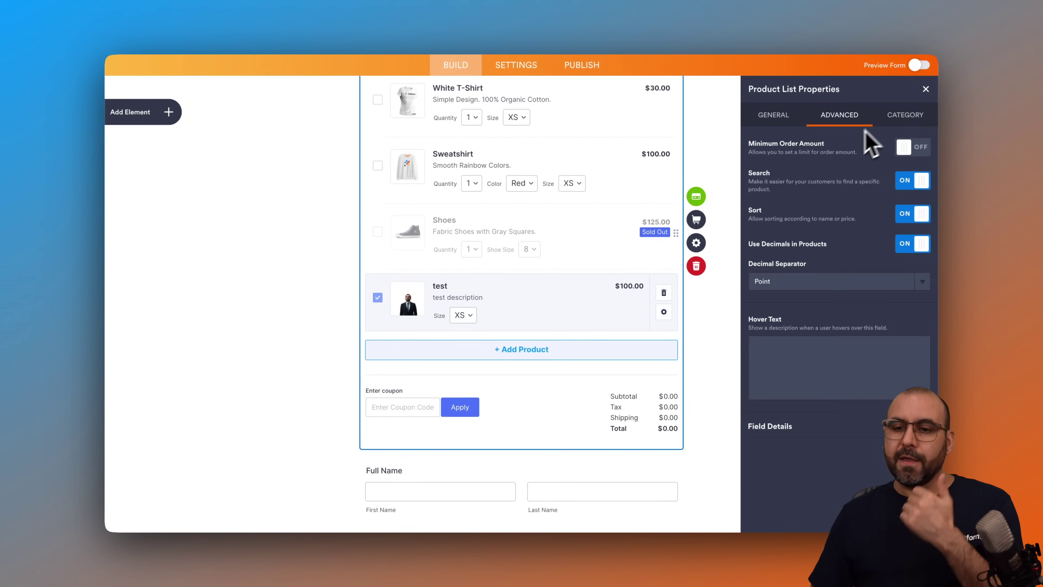
{"action": "left_click", "coordinate": [912, 147]}
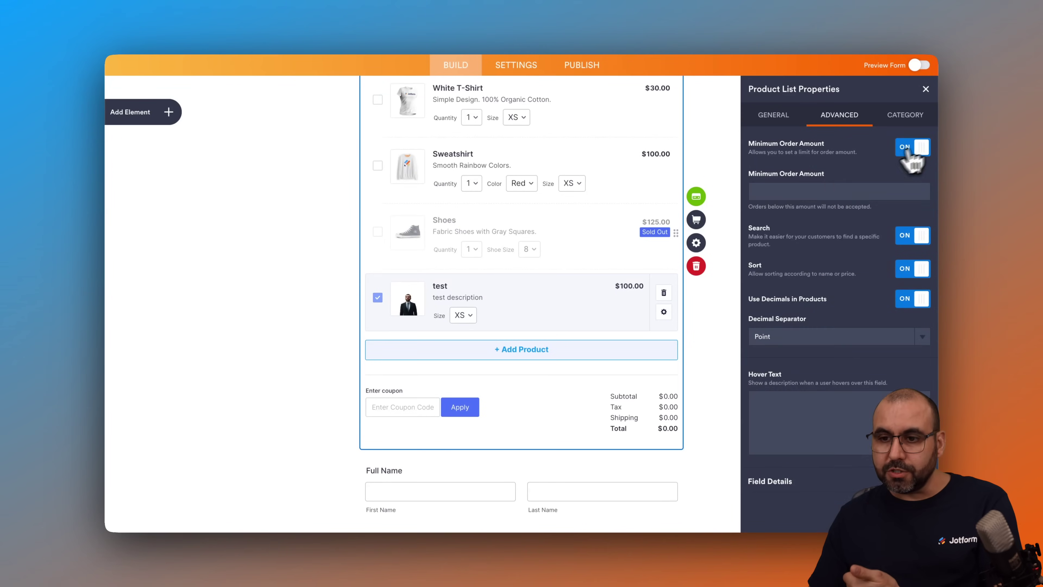
{"action": "type", "text": "2"}
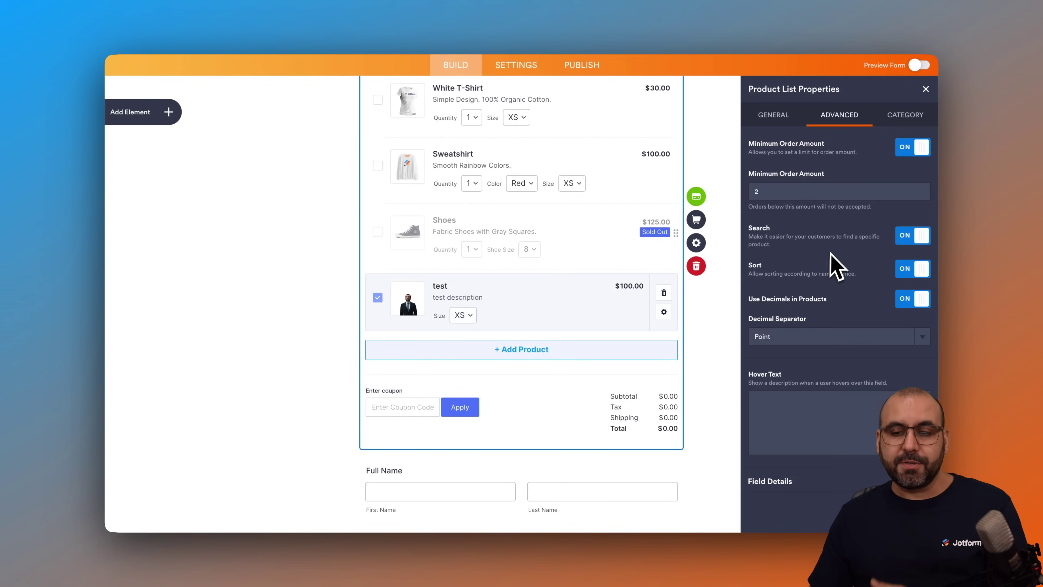
{"action": "left_click", "coordinate": [914, 237]}
{"action": "left_click", "coordinate": [913, 269]}
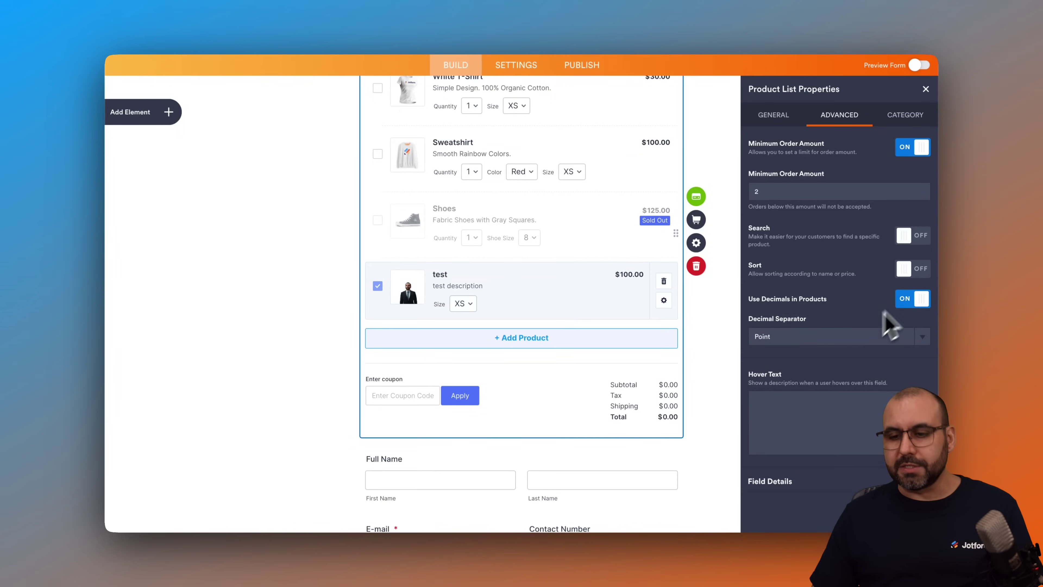
{"action": "left_click", "coordinate": [926, 89]}
{"action": "scroll", "coordinate": [808, 272], "scroll_direction": "up", "scroll_amount": 2}
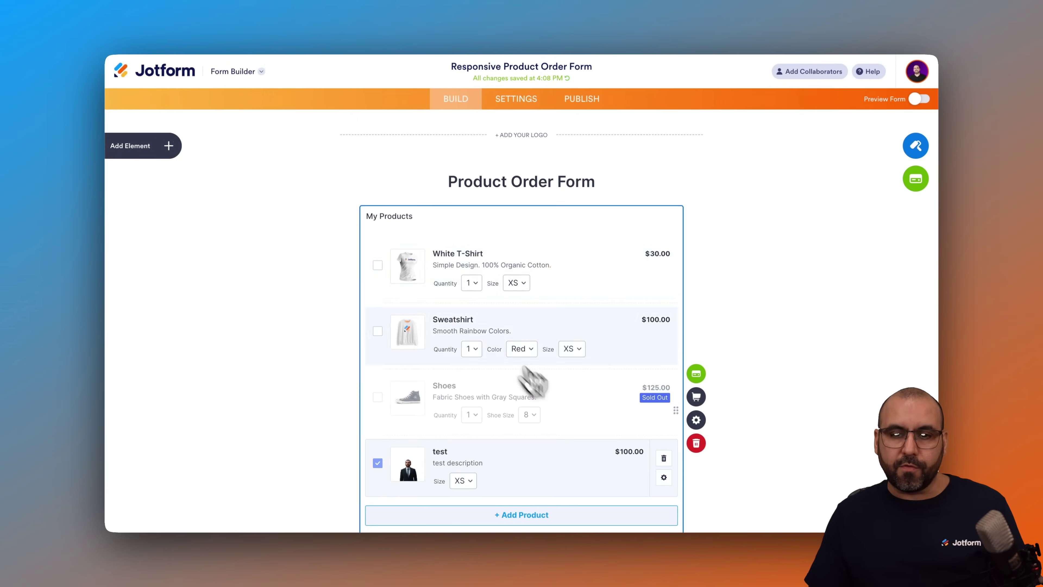
- Deselect the product list field and reopen Canva's website preview of the Memento page
{"action": "left_click", "coordinate": [746, 269]}
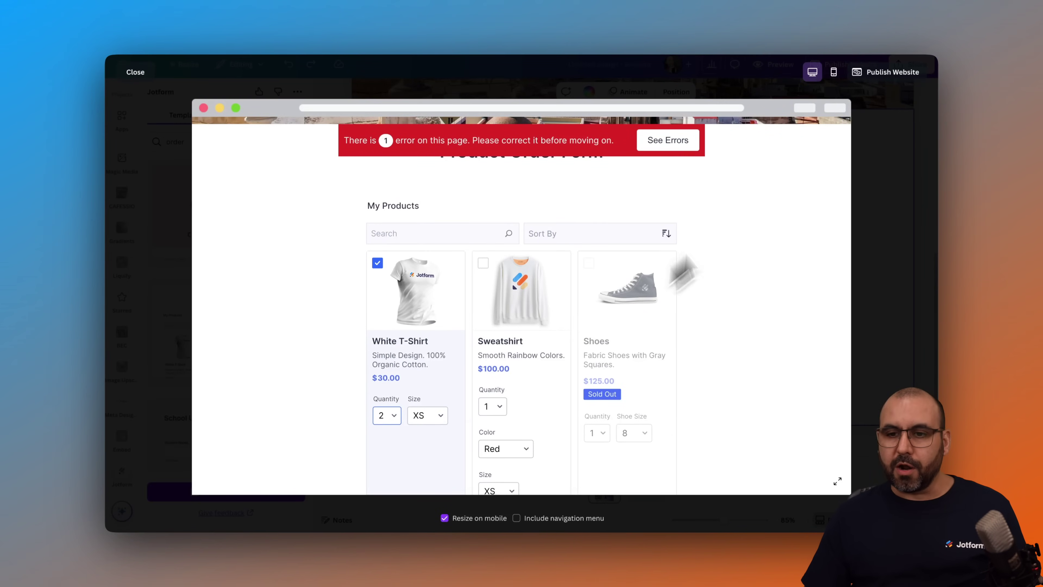
{"action": "left_click", "coordinate": [136, 73]}
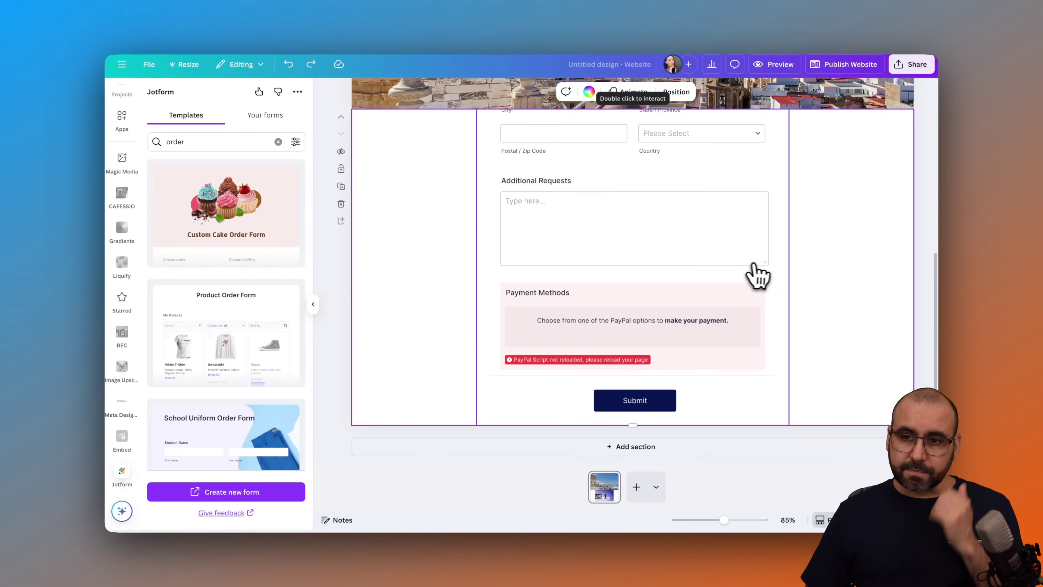
{"action": "left_click", "coordinate": [779, 74]}
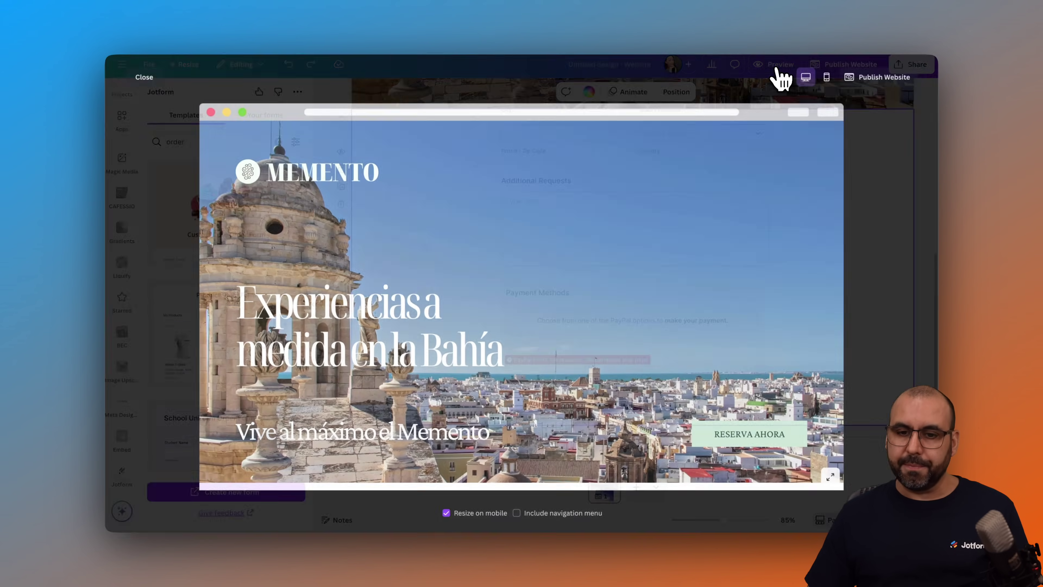
- Set the test product's size to L in the preview form
{"action": "scroll", "coordinate": [587, 253], "scroll_direction": "down", "scroll_amount": 10}
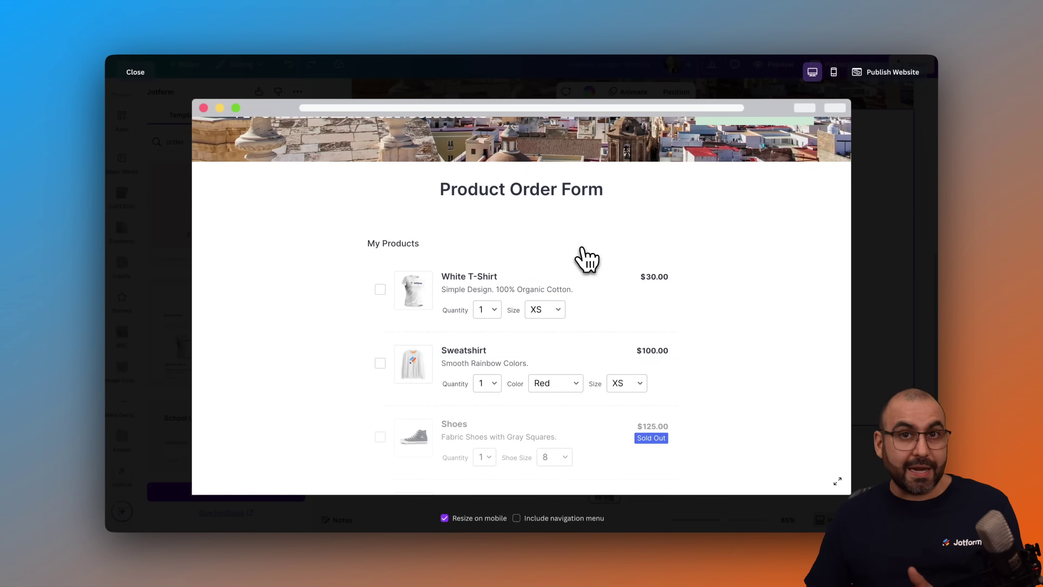
{"action": "scroll", "coordinate": [587, 259], "scroll_direction": "down", "scroll_amount": 5}
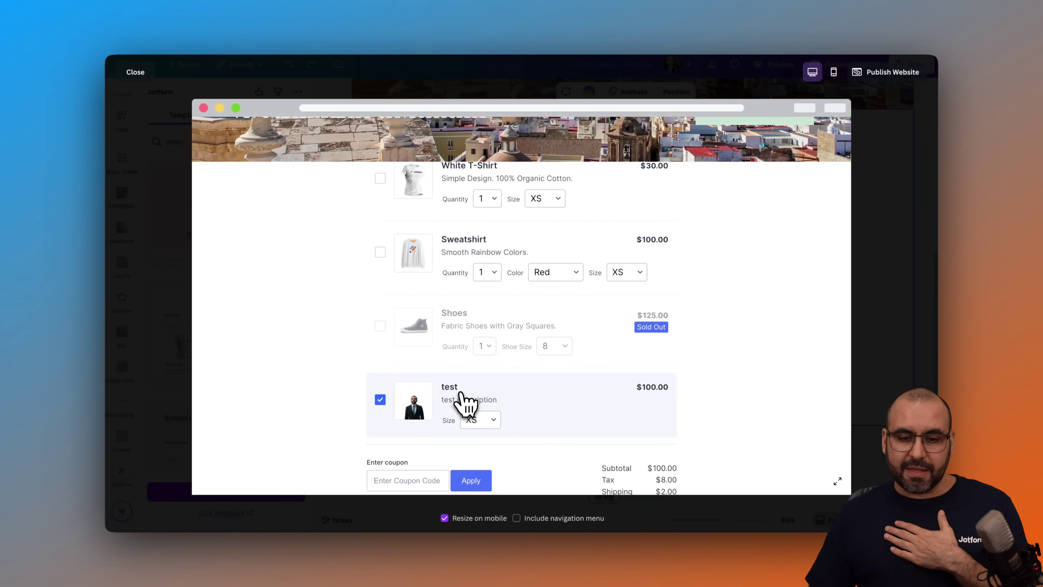
{"action": "scroll", "coordinate": [462, 402], "scroll_direction": "down", "scroll_amount": 3}
{"action": "left_click", "coordinate": [488, 364]}
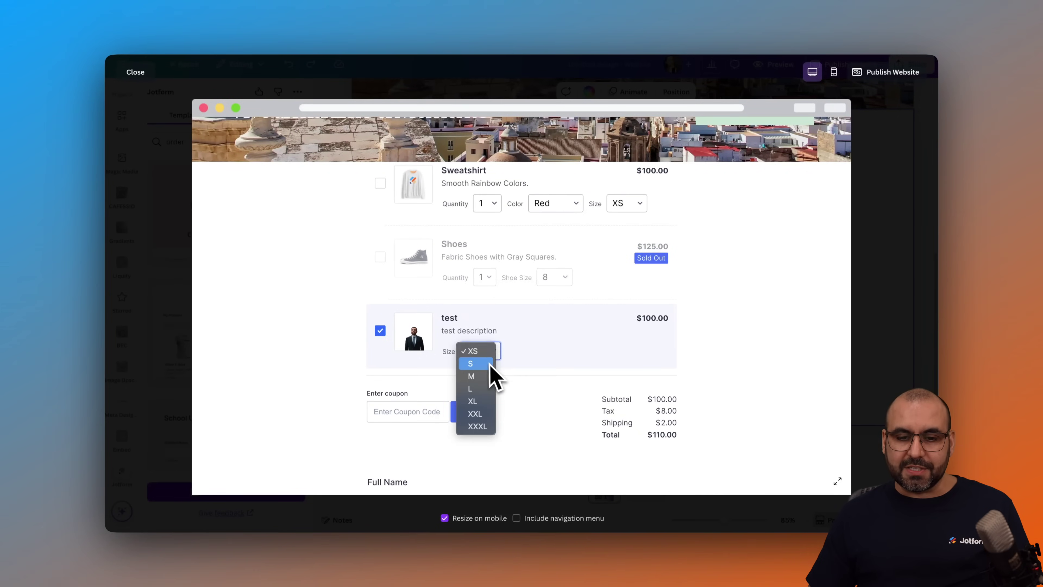
{"action": "left_click", "coordinate": [491, 362]}
{"action": "left_click", "coordinate": [491, 356]}
{"action": "left_click", "coordinate": [491, 376]}
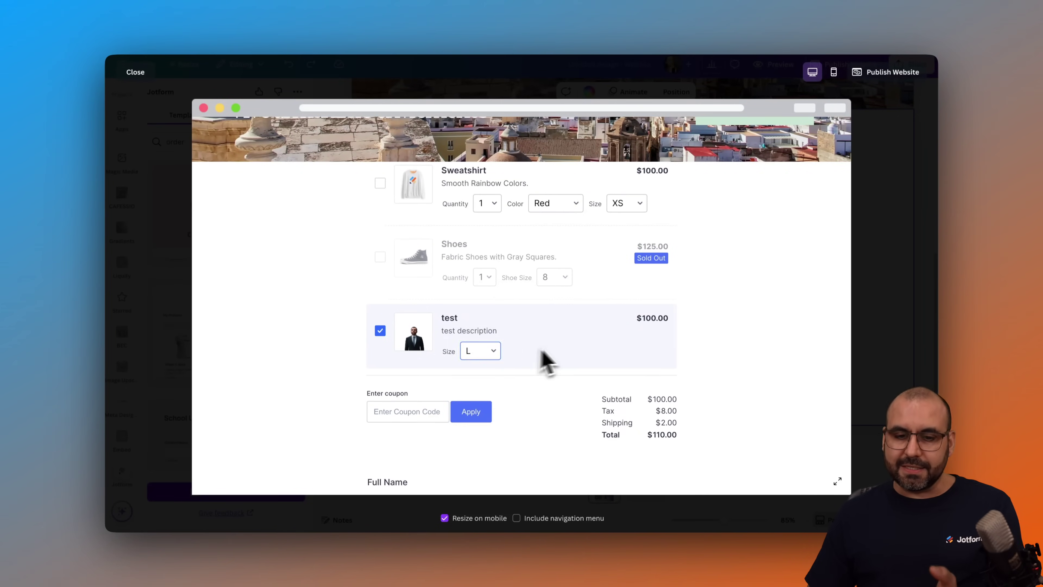
- Add three green Sweatshirts to the order, bringing the total to $434.00
{"action": "scroll", "coordinate": [534, 365], "scroll_direction": "up", "scroll_amount": 1}
{"action": "scroll", "coordinate": [534, 362], "scroll_direction": "up", "scroll_amount": 1}
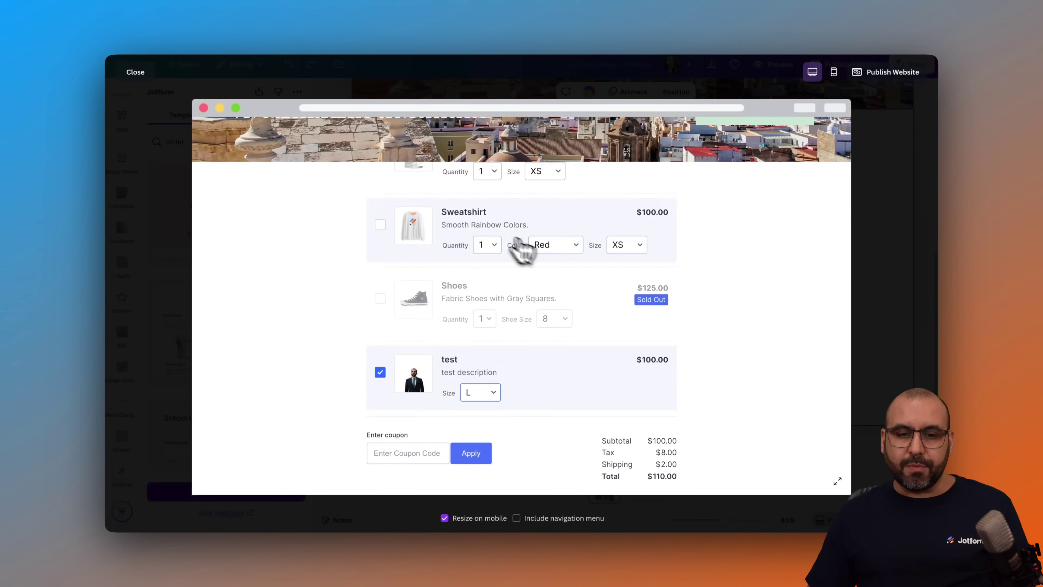
{"action": "left_click", "coordinate": [380, 224]}
{"action": "left_click", "coordinate": [487, 245]}
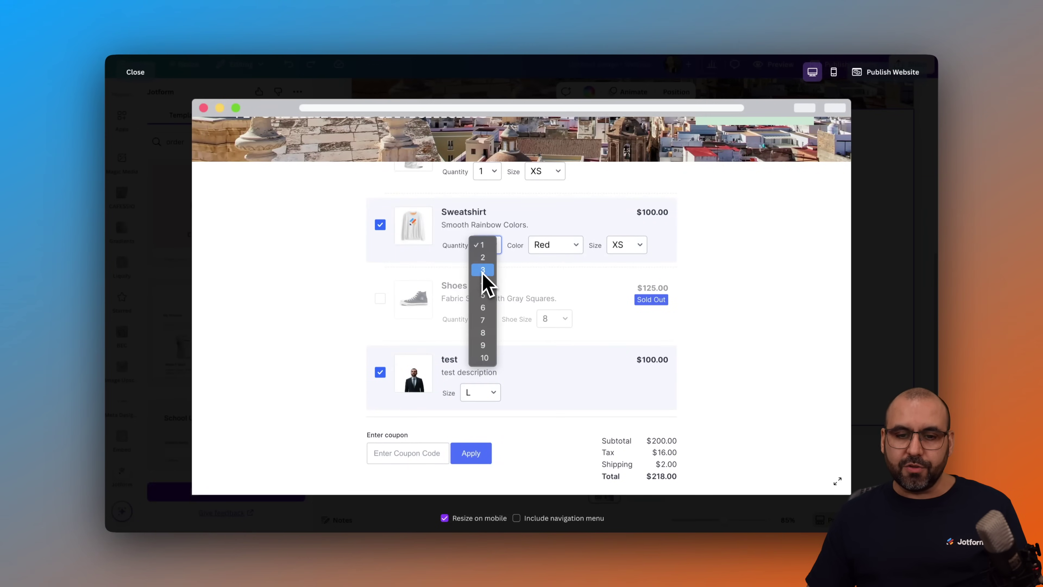
{"action": "left_click", "coordinate": [484, 273]}
{"action": "left_click", "coordinate": [555, 245]}
{"action": "left_click", "coordinate": [551, 270]}
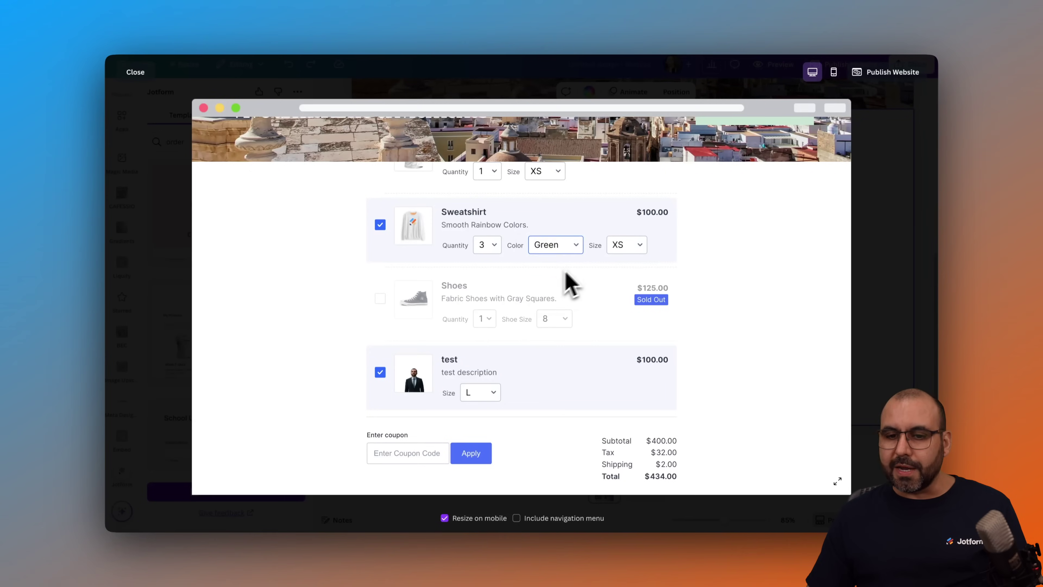
{"action": "scroll", "coordinate": [638, 312], "scroll_direction": "down", "scroll_amount": 5}
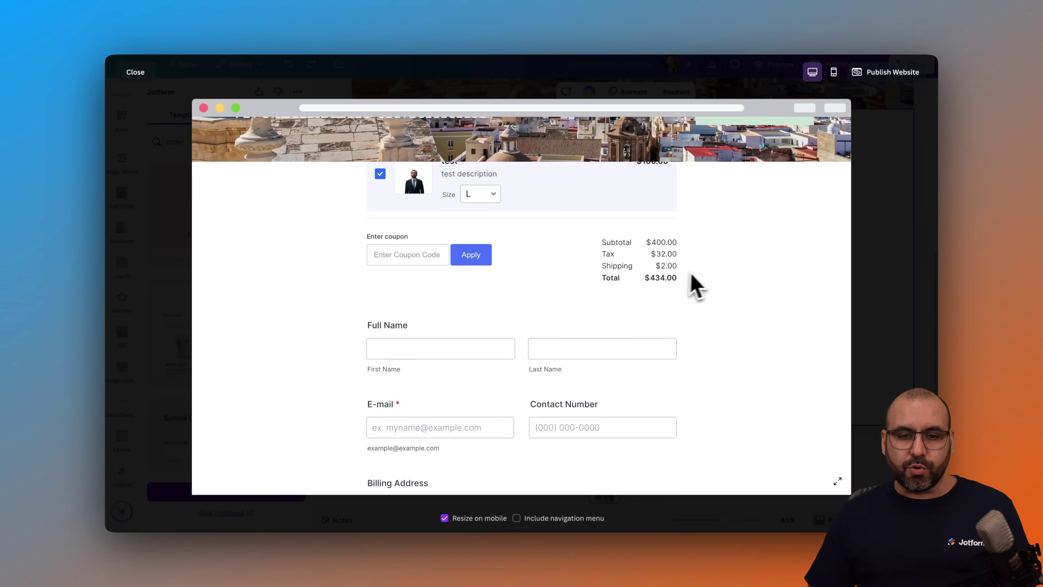
{"action": "left_click", "coordinate": [412, 251]}
{"action": "scroll", "coordinate": [412, 251], "scroll_direction": "down", "scroll_amount": 3}
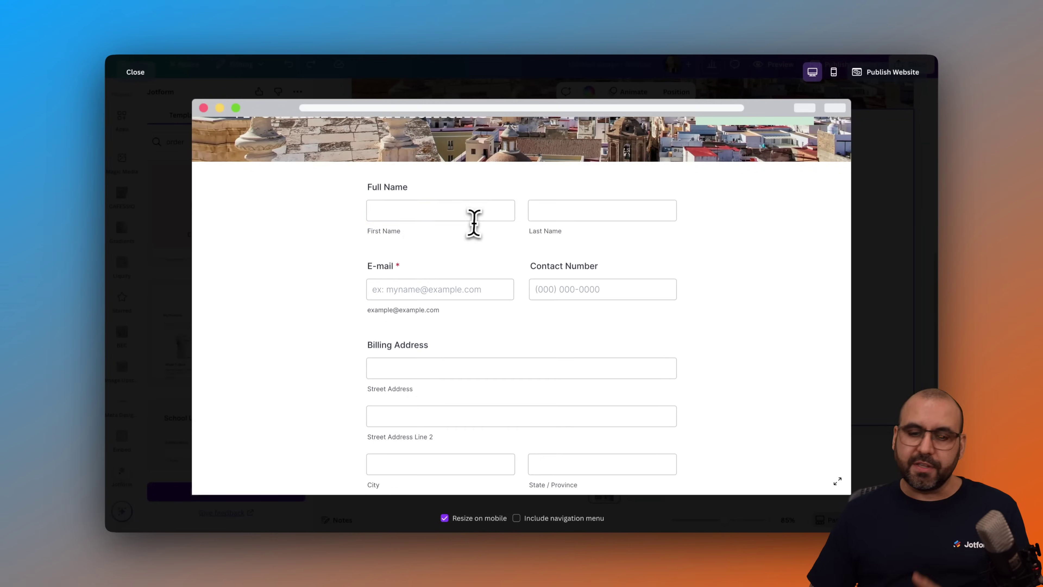
- Review the billing, gift and shipping fields down to Submit, then close the preview
{"action": "scroll", "coordinate": [473, 224], "scroll_direction": "down", "scroll_amount": 3}
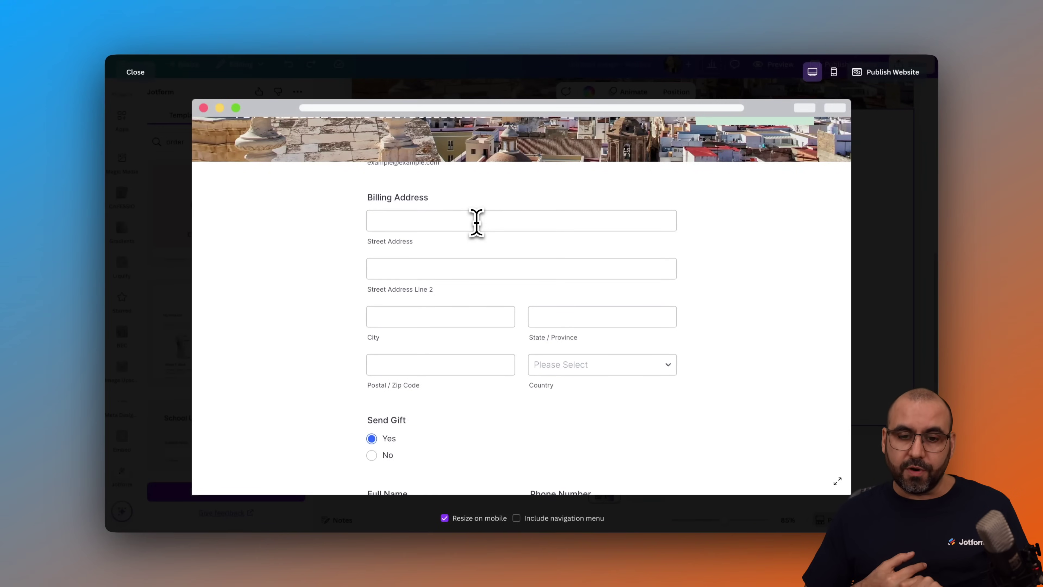
{"action": "scroll", "coordinate": [476, 222], "scroll_direction": "down", "scroll_amount": 5}
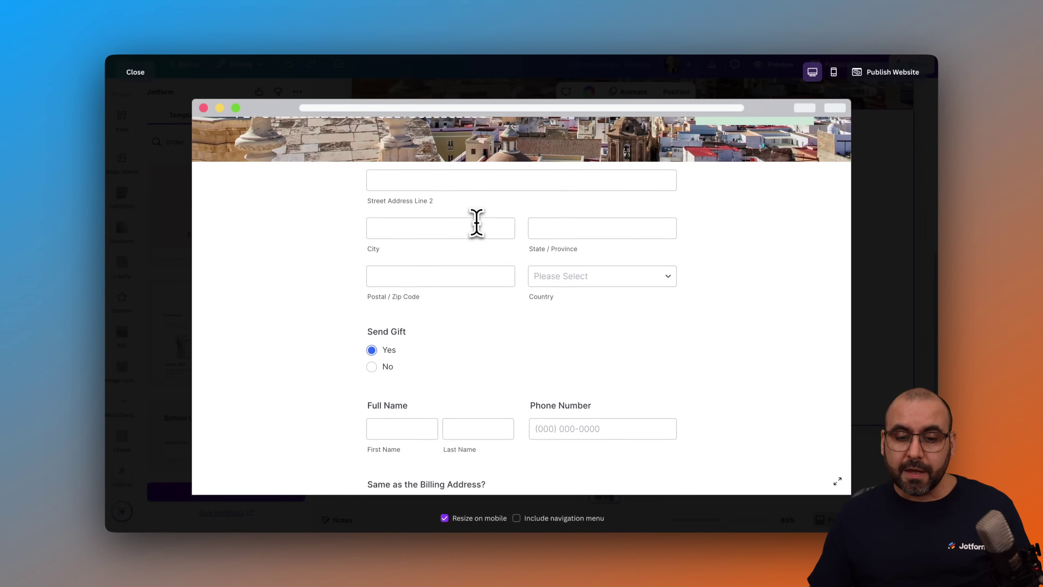
{"action": "scroll", "coordinate": [450, 210], "scroll_direction": "up", "scroll_amount": 2}
{"action": "scroll", "coordinate": [485, 325], "scroll_direction": "down", "scroll_amount": 6}
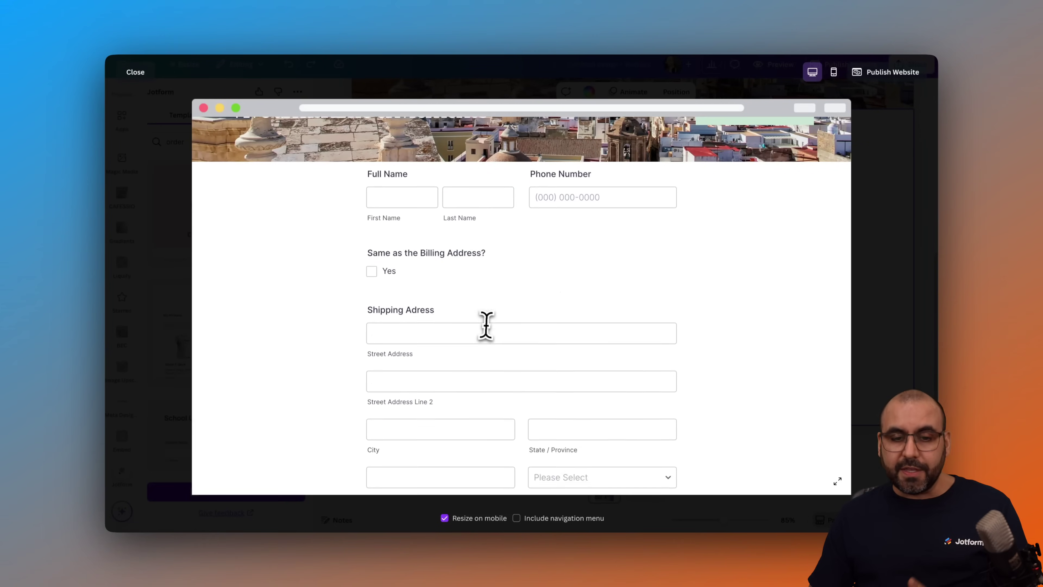
{"action": "scroll", "coordinate": [488, 326], "scroll_direction": "down", "scroll_amount": 2}
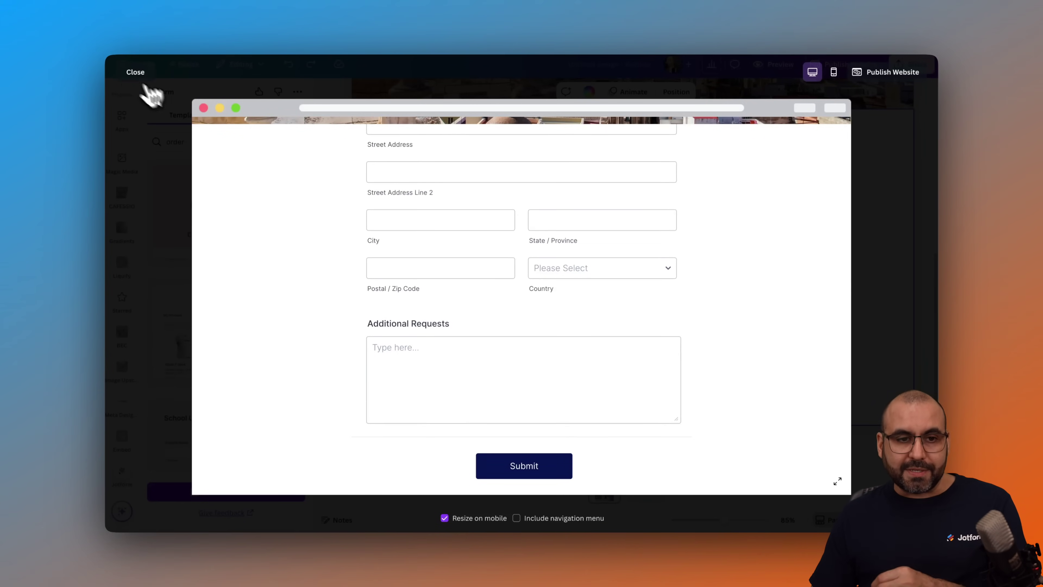
{"action": "left_click", "coordinate": [136, 76]}
{"action": "scroll", "coordinate": [460, 292], "scroll_direction": "up", "scroll_amount": 1}
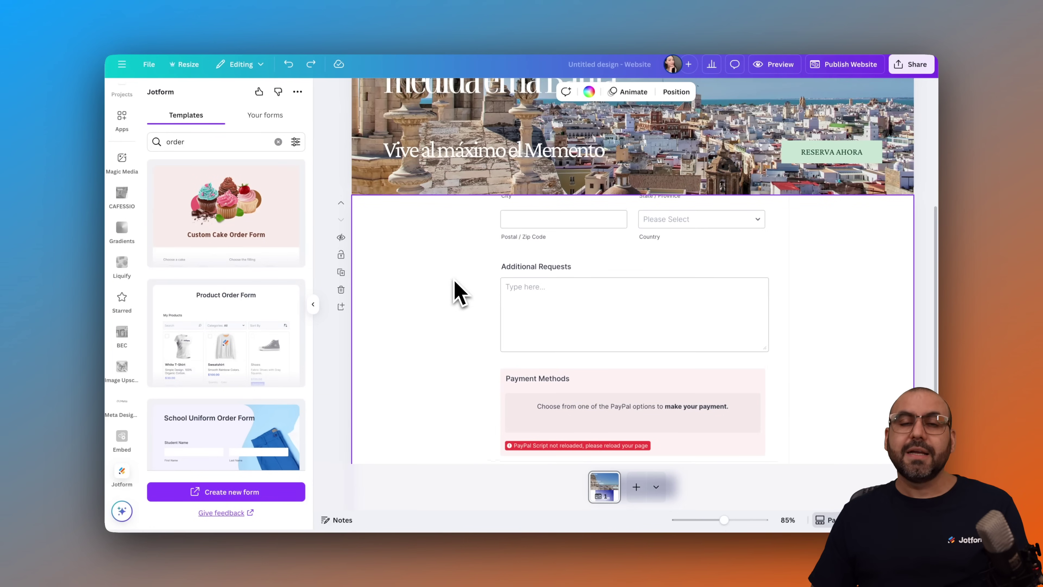